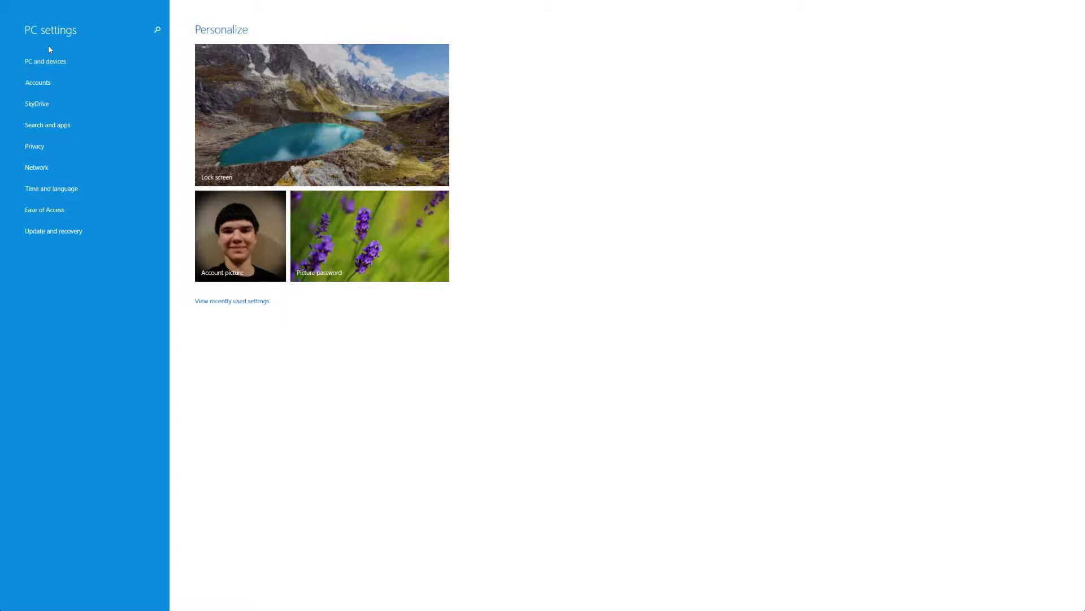
Step: Add City Lights from SkyDrive as a Lock screen slide show folder, alongside Favorite Wallpapers
click(84, 63)
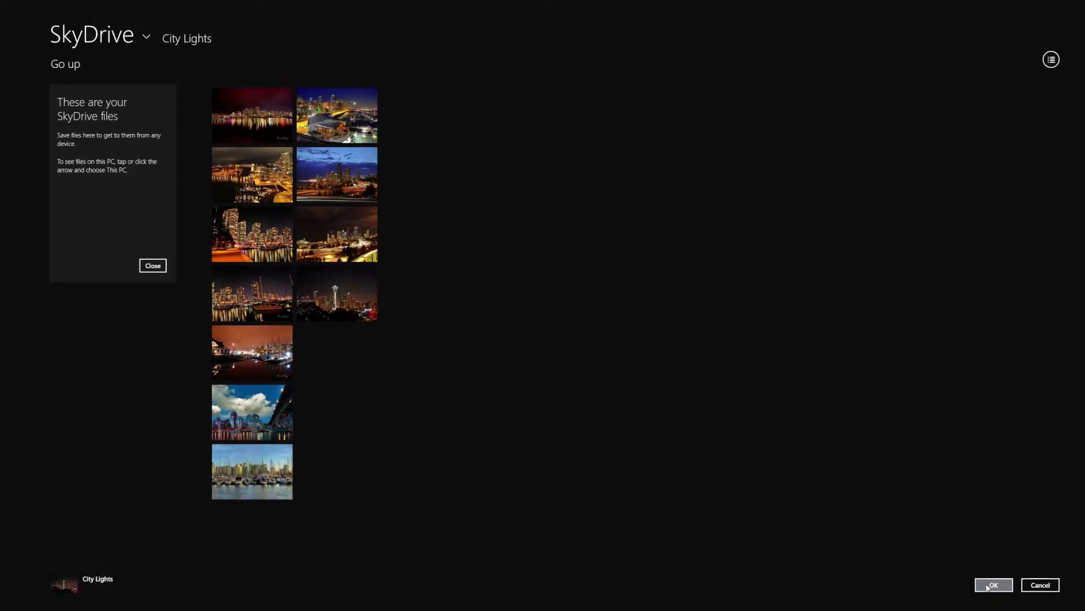
click(993, 584)
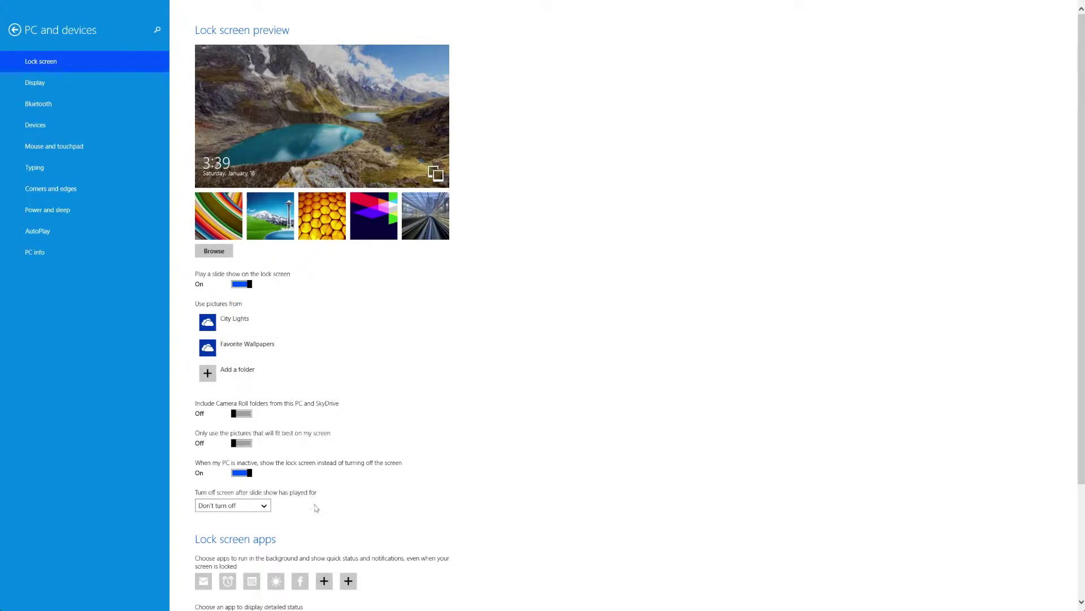
scroll(316, 508, down, 3)
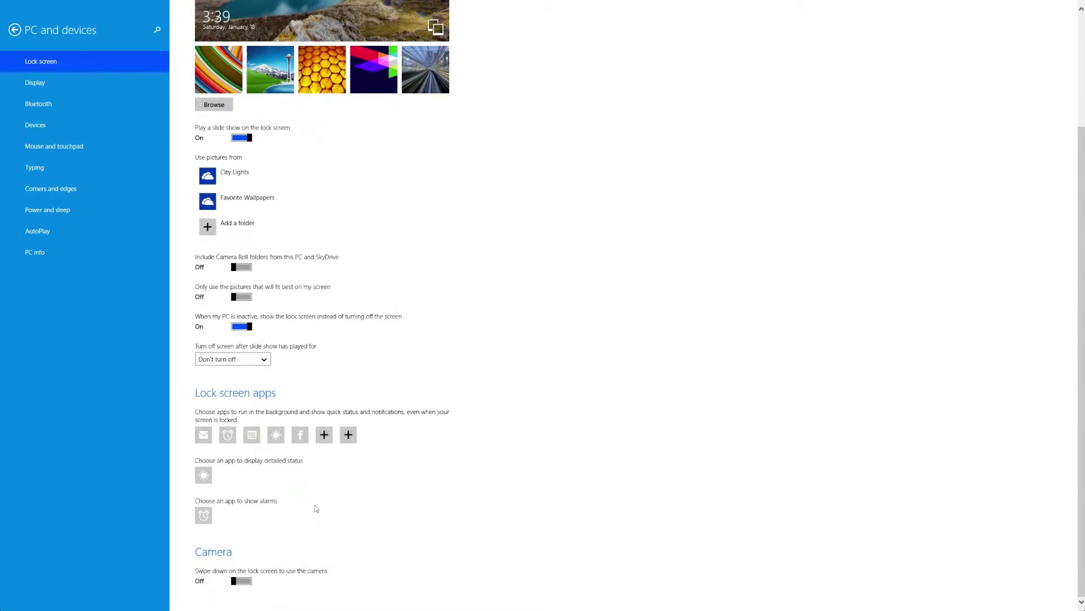
Step: Check the Display text and item size choices without changing them, then view the Bluetooth devices page
click(93, 87)
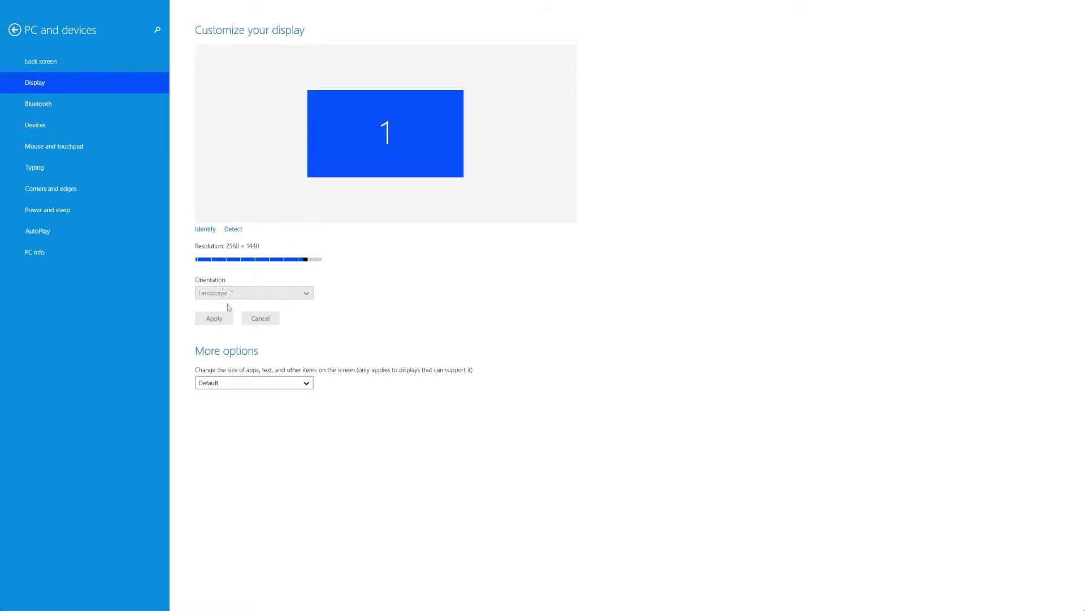
click(238, 384)
click(373, 374)
click(80, 108)
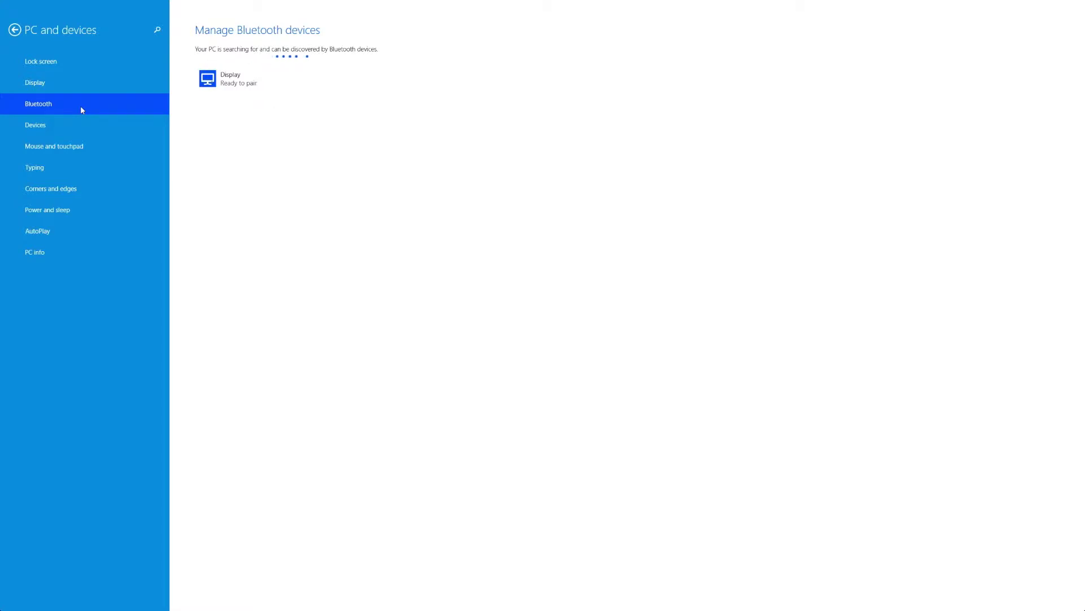
click(117, 124)
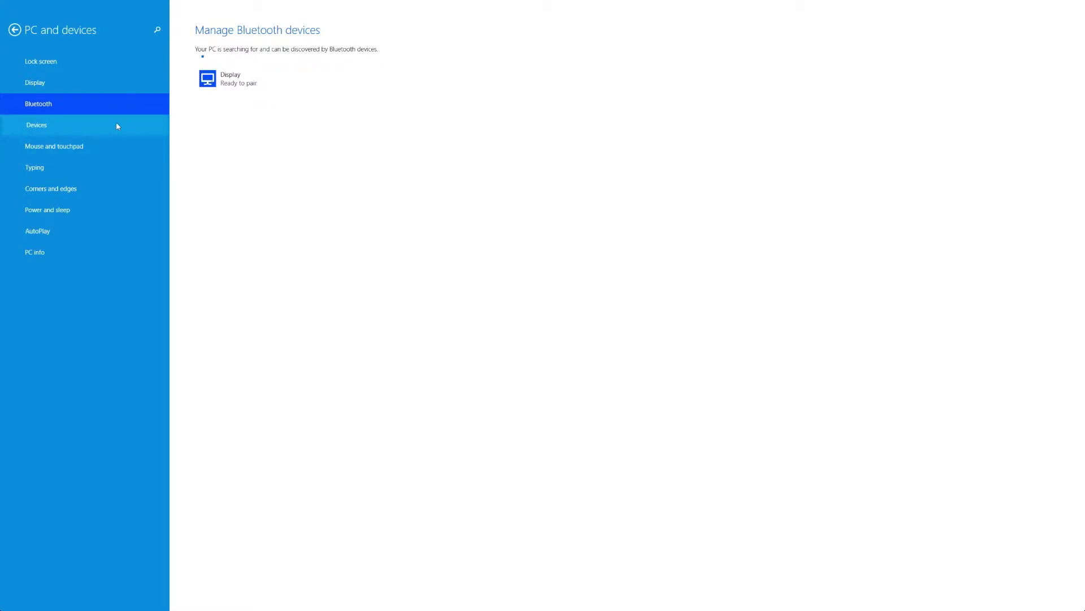
Step: Remove the Photosmart 2570 series printer, leaving XPS Document Writer and Photosmart 6520 under Printers
click(117, 126)
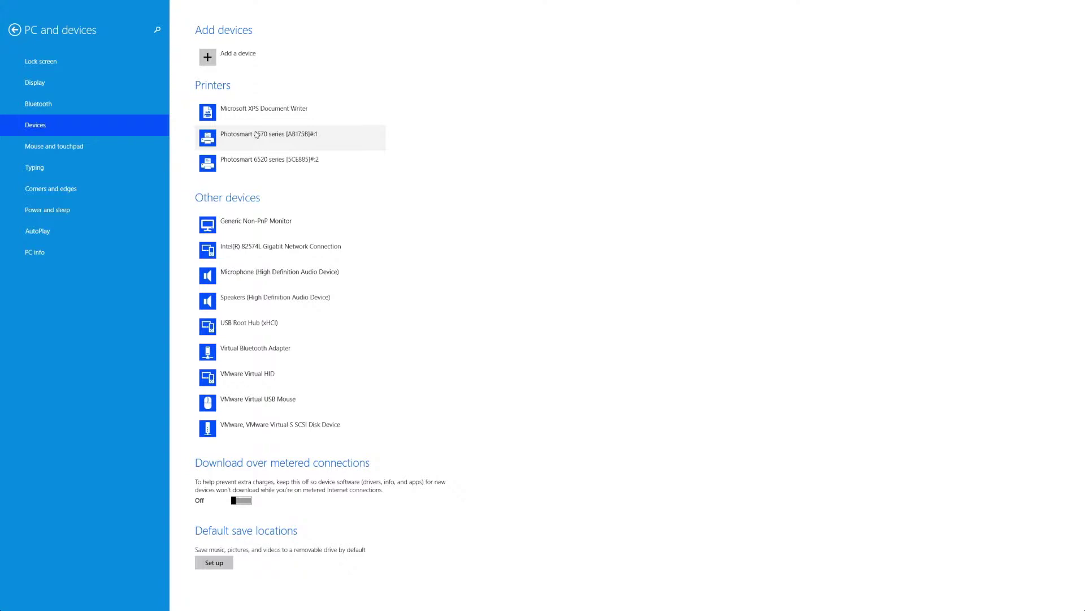
click(256, 135)
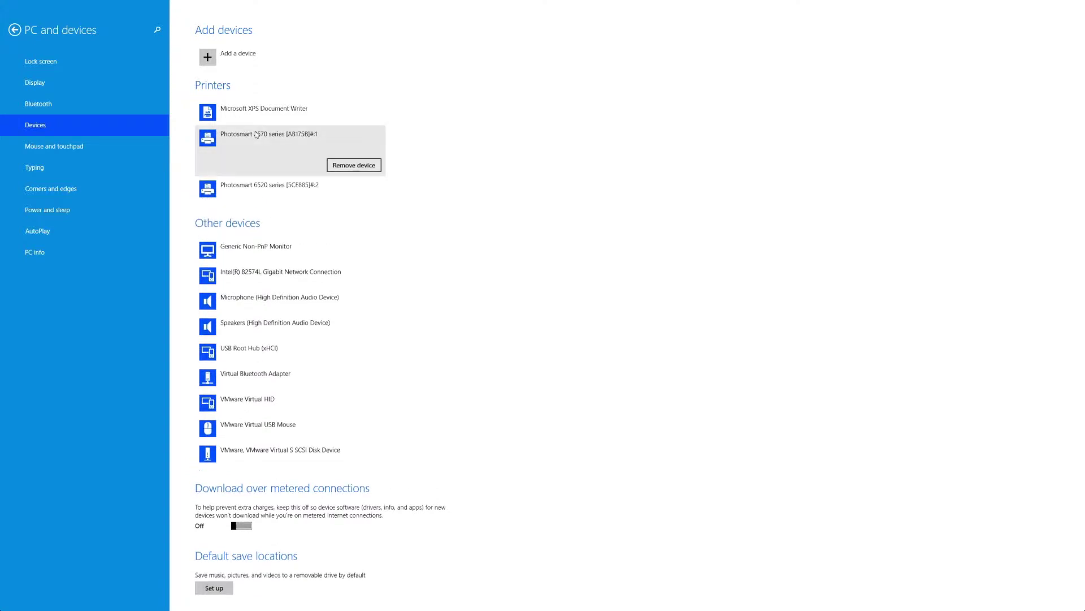
click(362, 169)
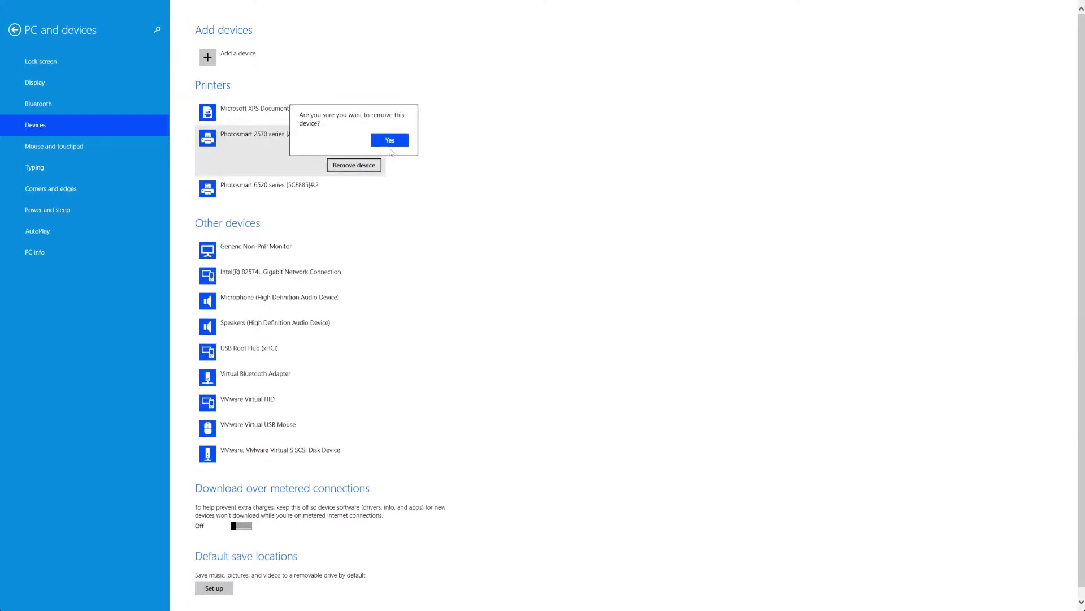
click(393, 143)
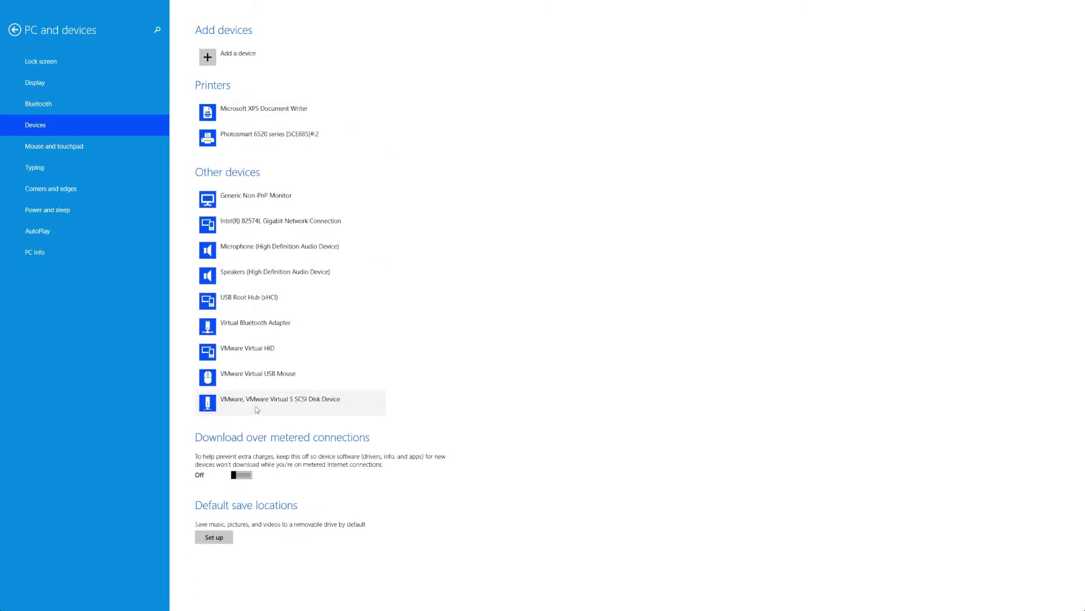
Step: Look through Mouse and touchpad, Typing and Corners and edges, ending on Power and sleep
click(79, 150)
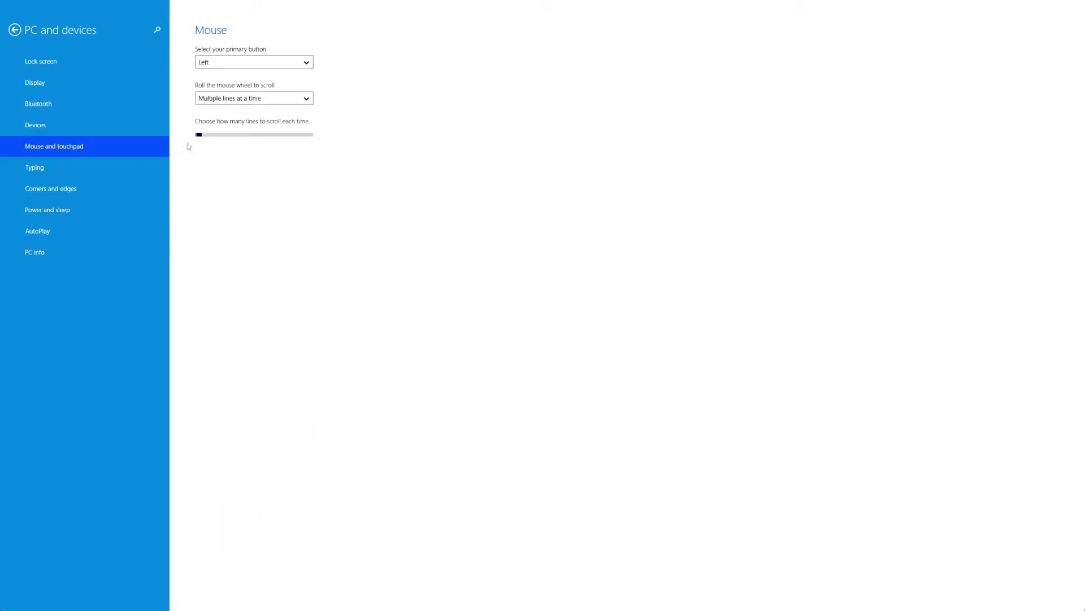
click(87, 175)
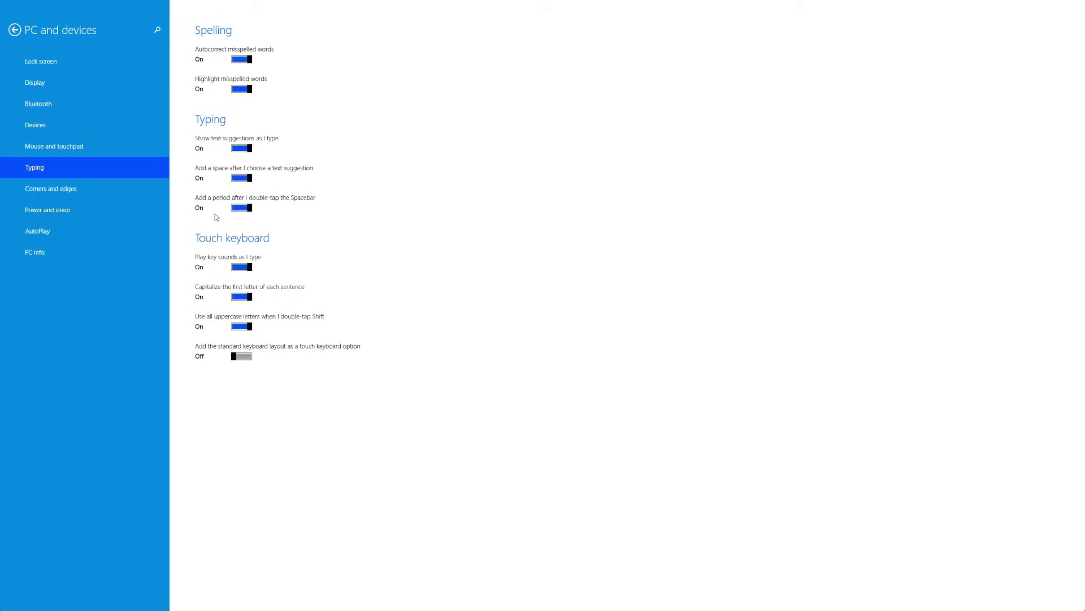
click(79, 189)
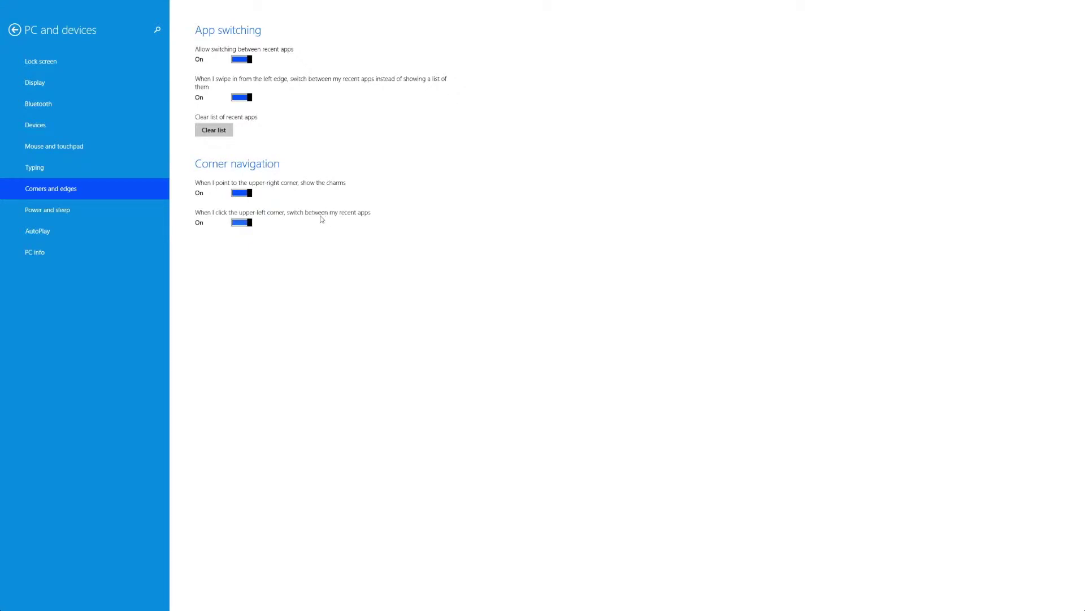
click(68, 212)
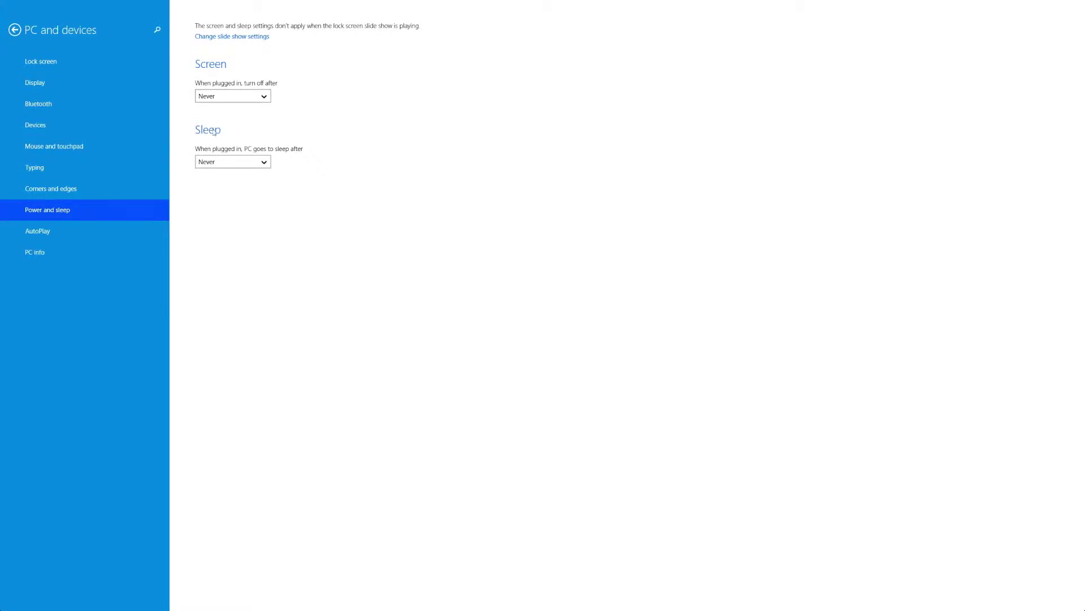
Step: View the AutoPlay settings, then the PC info page with PC name and Windows edition
click(67, 239)
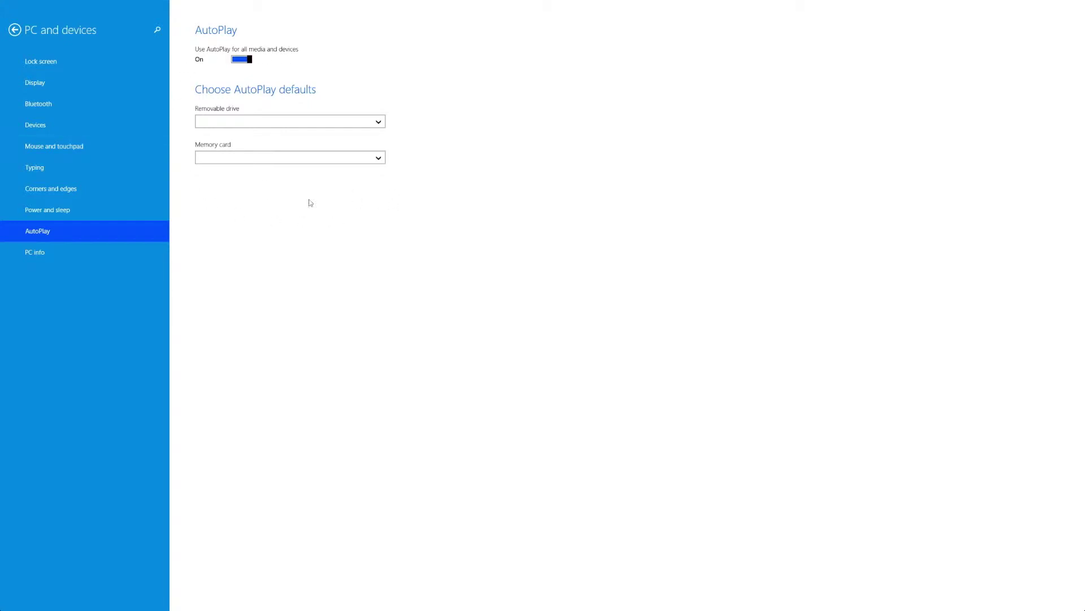
click(67, 256)
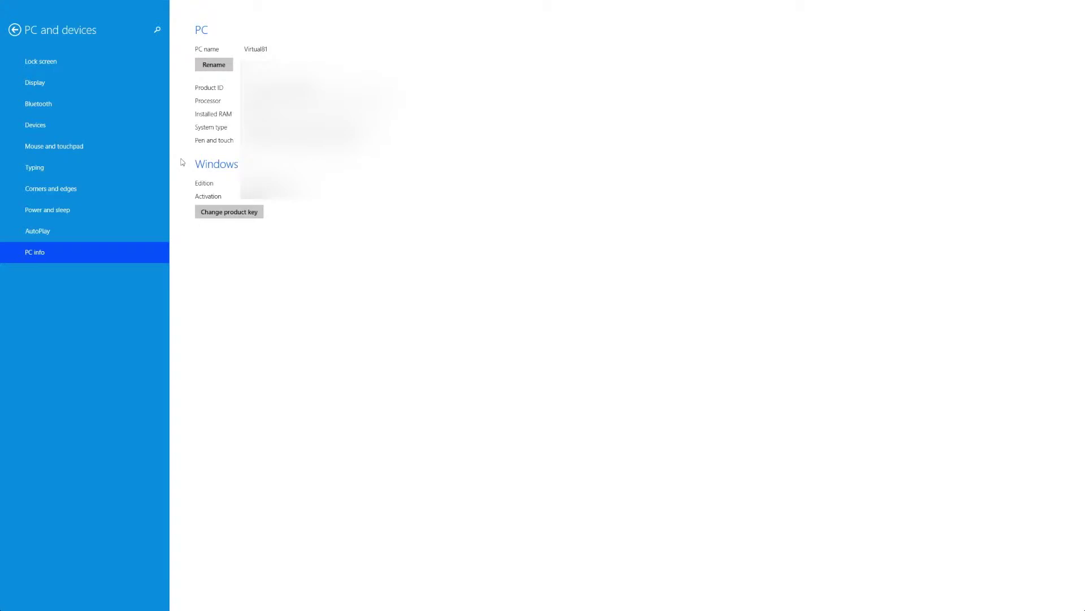
click(15, 30)
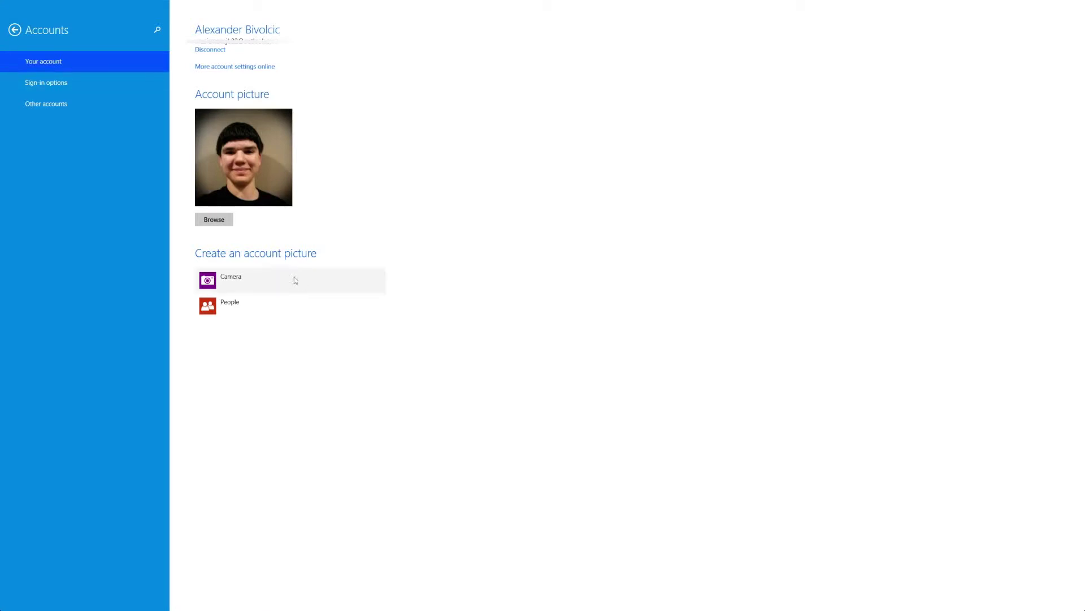
click(94, 84)
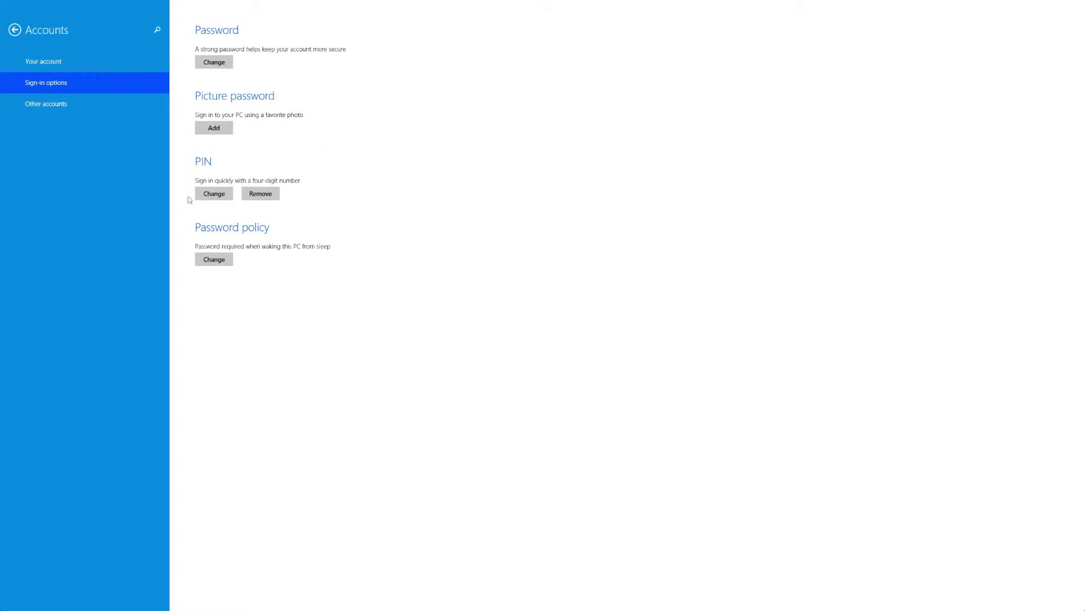
click(114, 108)
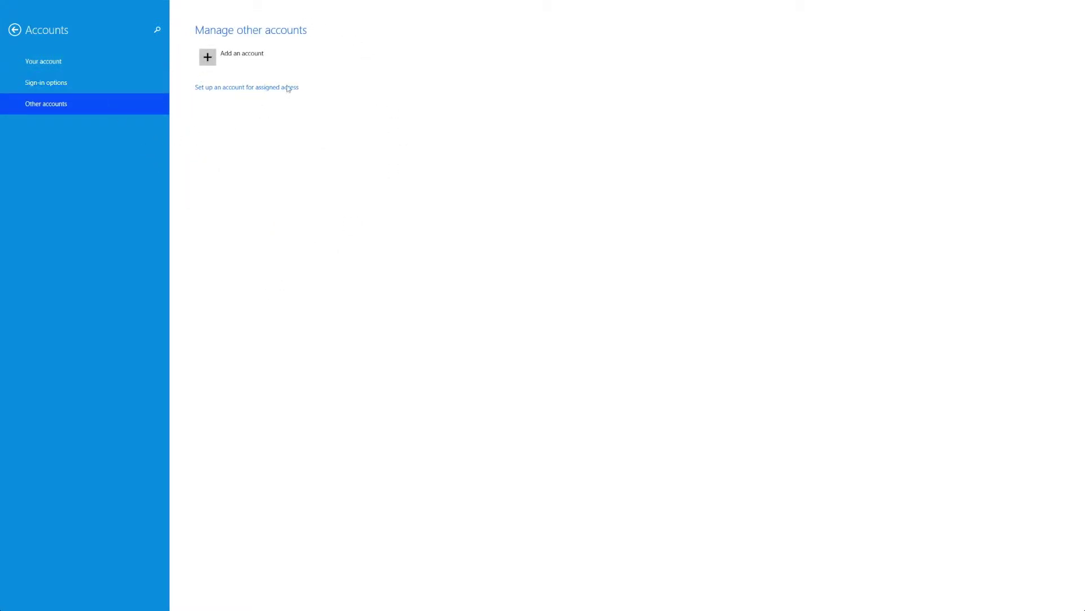
click(15, 30)
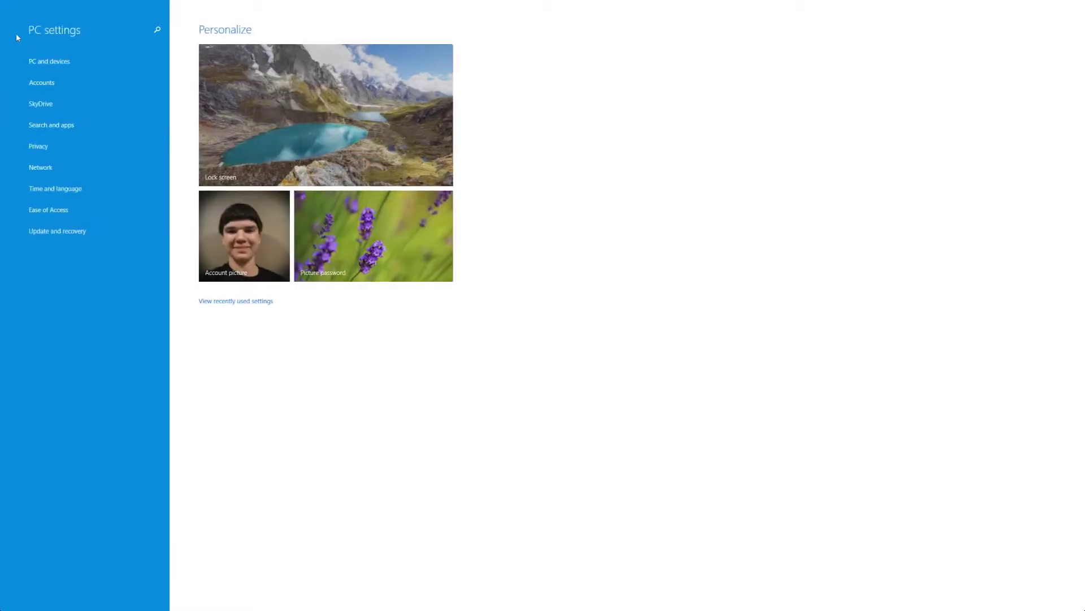
Step: Set SkyDrive's camera roll to upload photos at best quality
click(35, 105)
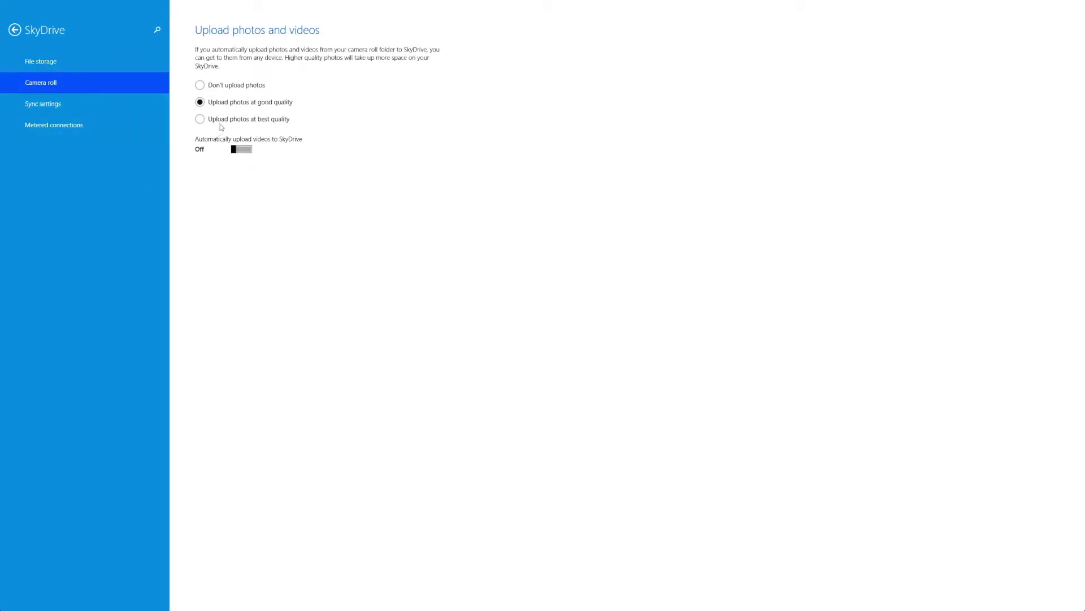
click(200, 85)
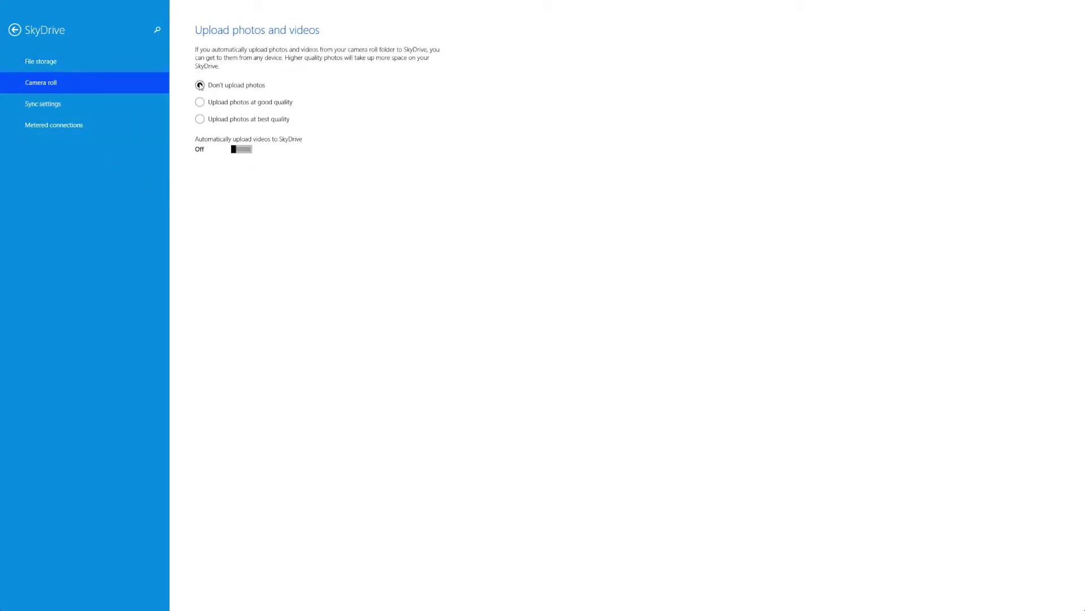
click(200, 119)
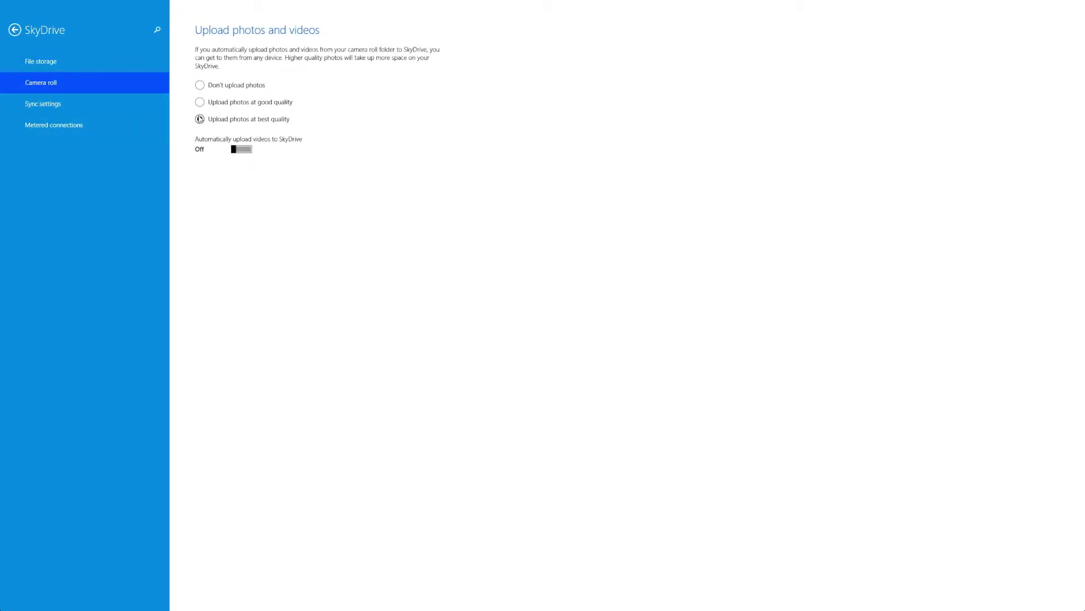
Step: Turn on Apps syncing, check metered connection settings, and return to the main PC settings page
click(68, 103)
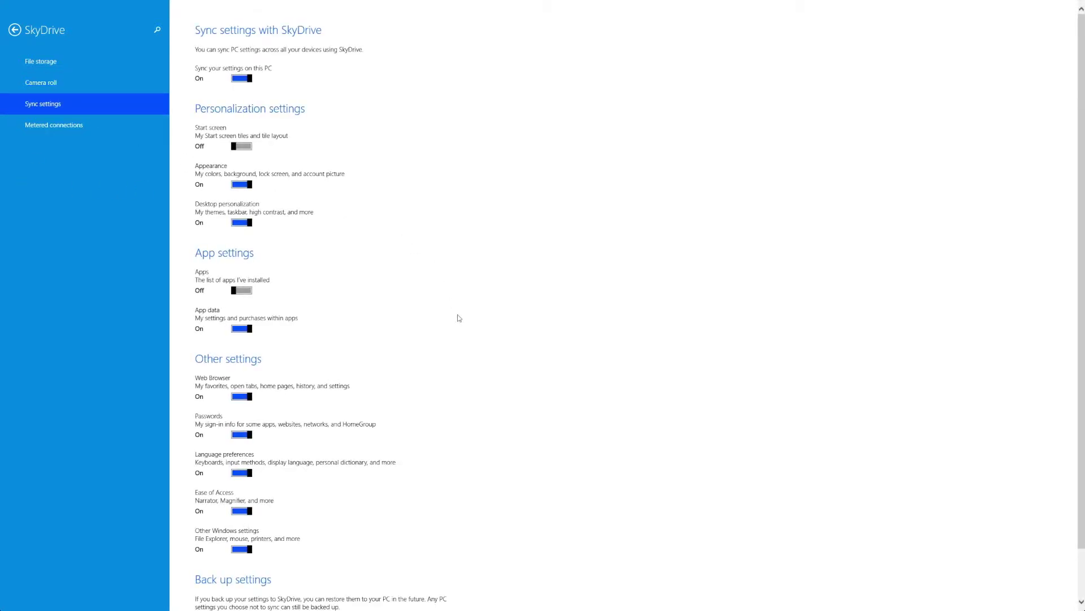
scroll(459, 318, down, 1)
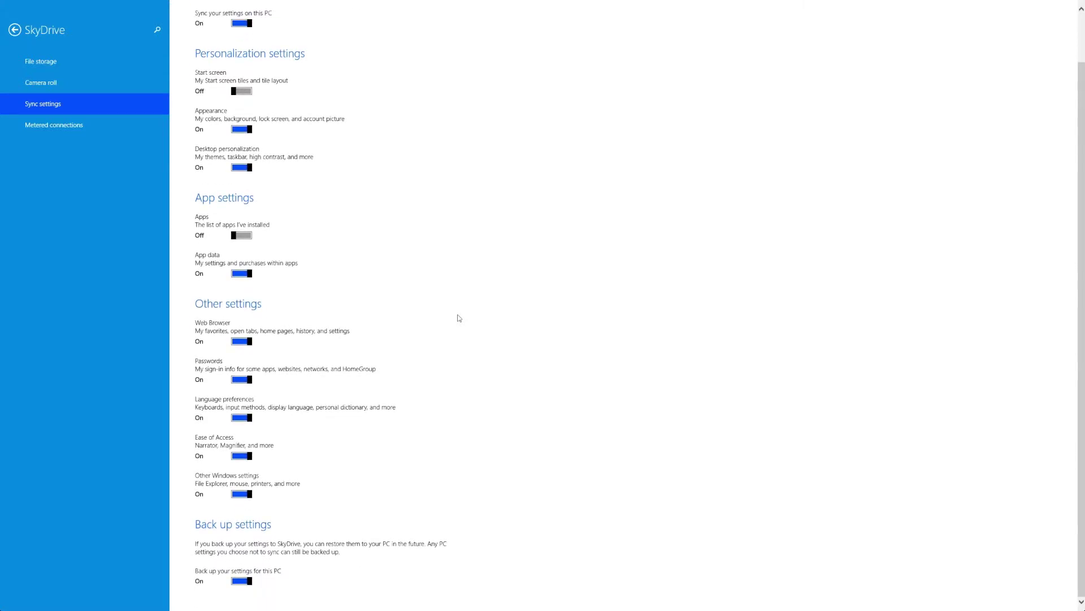
scroll(459, 318, up, 1)
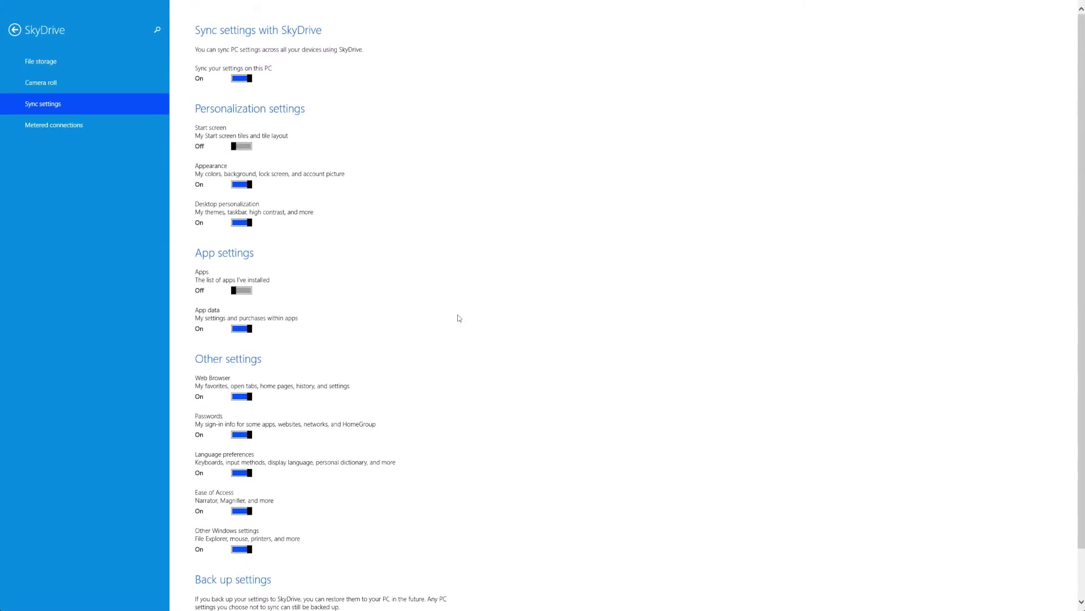
click(59, 130)
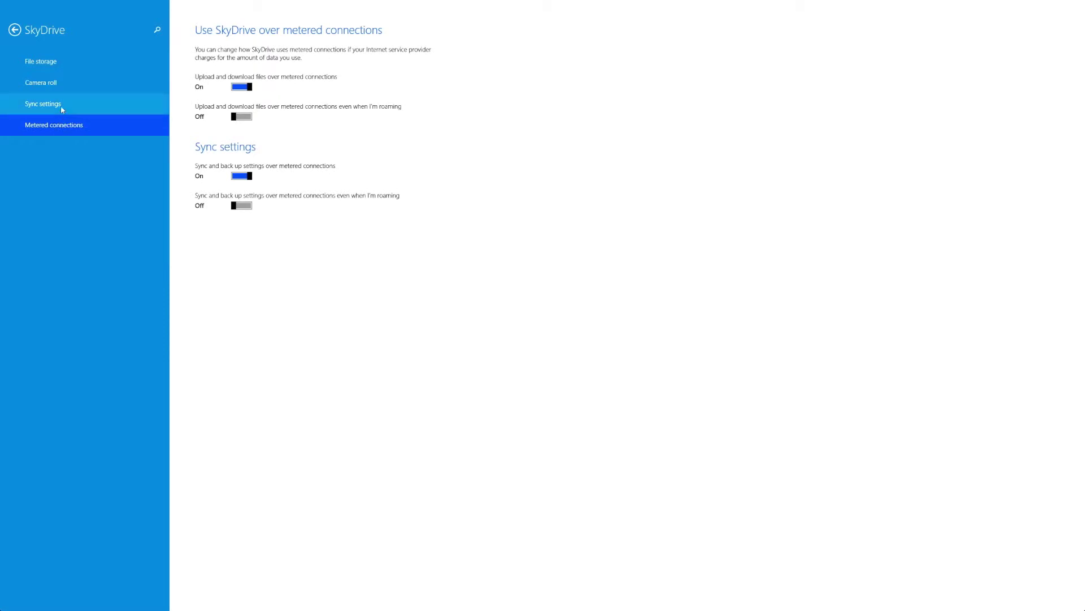
click(61, 107)
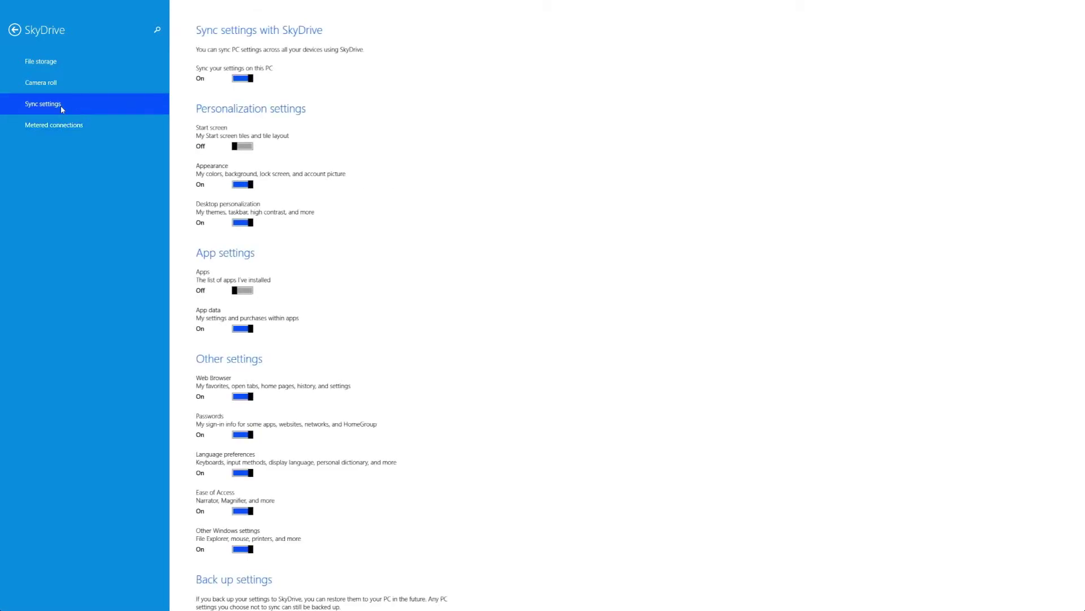
click(15, 30)
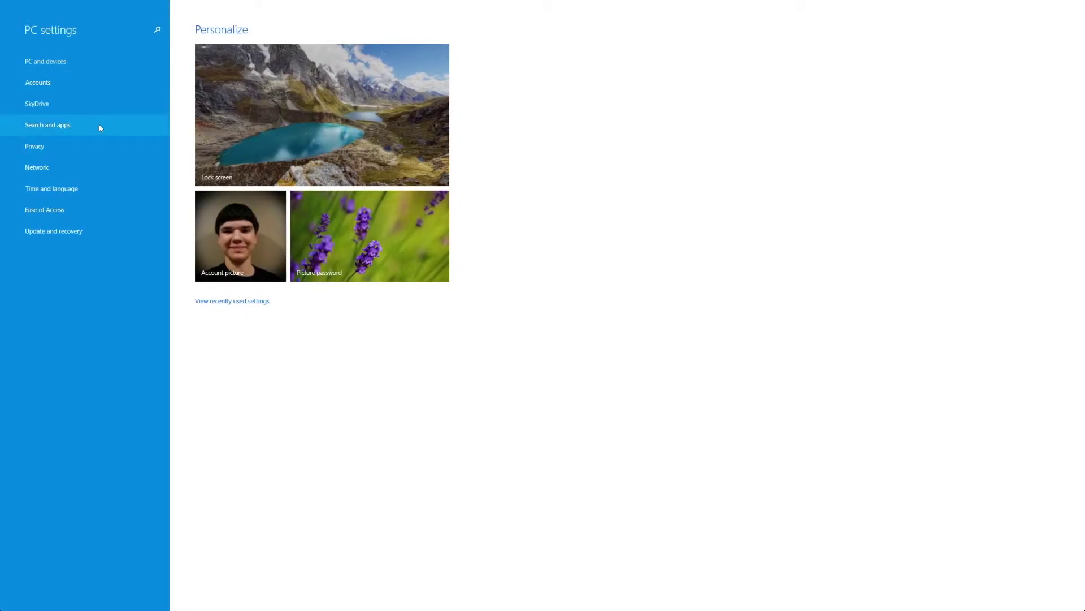
Step: Set SafeSearch to Off under Search and apps, then look through the Share options
click(100, 128)
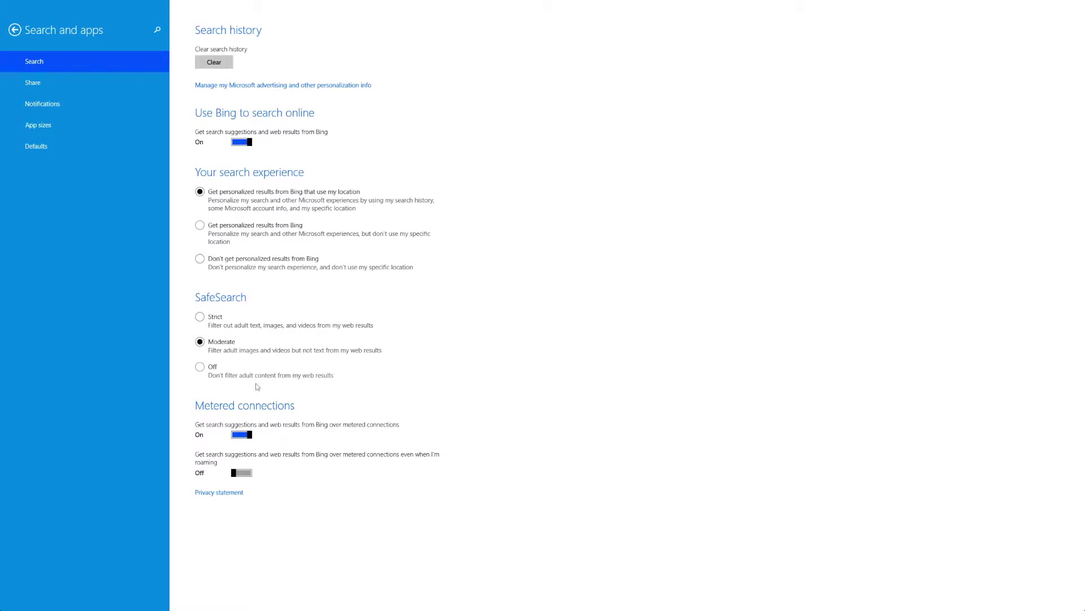
click(199, 367)
click(40, 84)
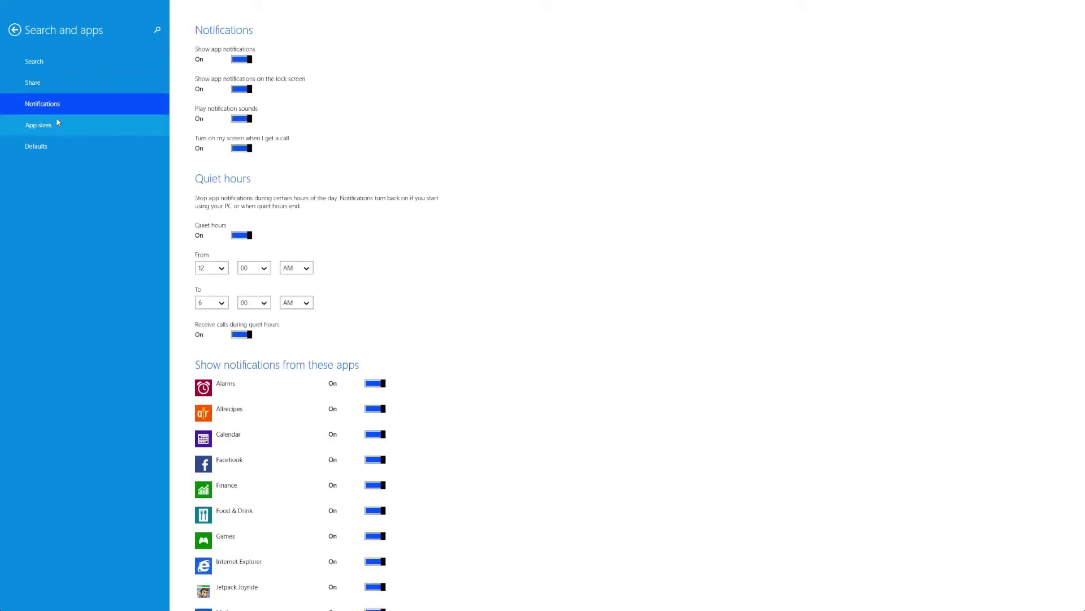
scroll(474, 334, down, 5)
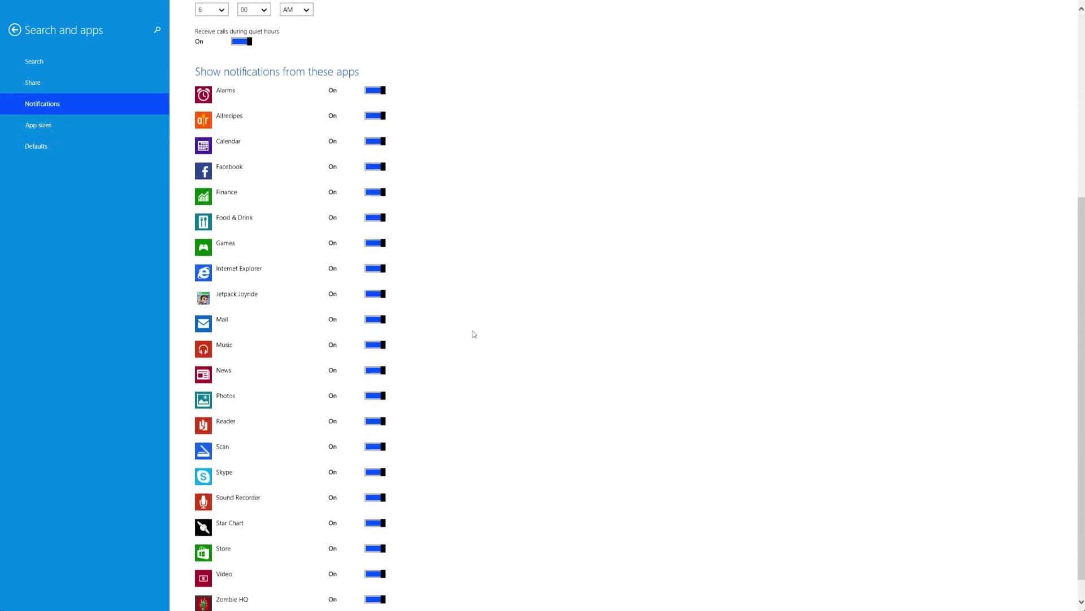
scroll(474, 334, up, 5)
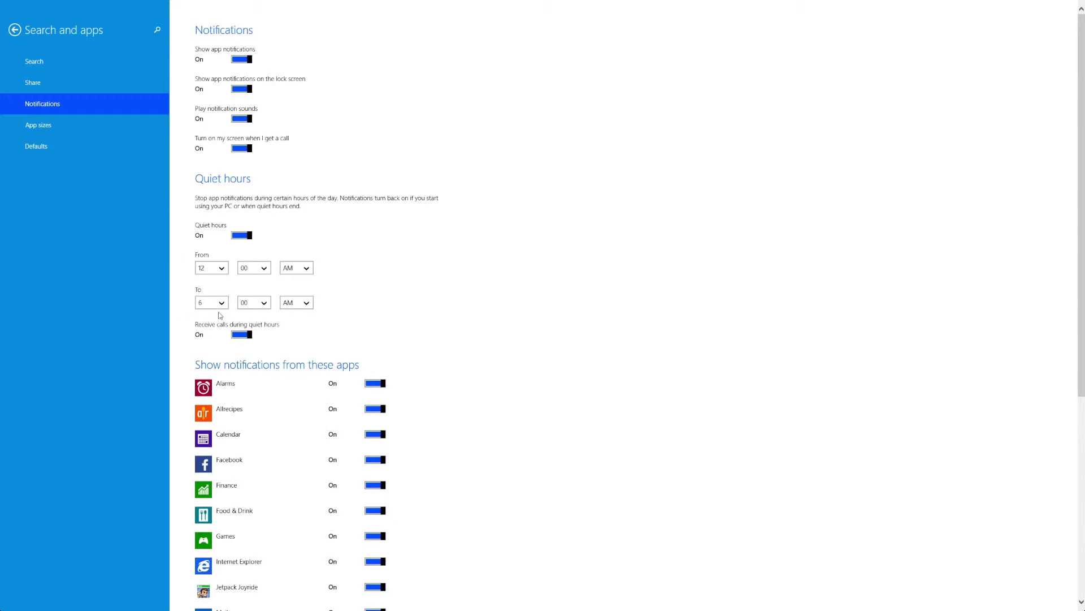
Step: Scroll through App sizes to see each app's storage use, then view the Defaults page
click(54, 124)
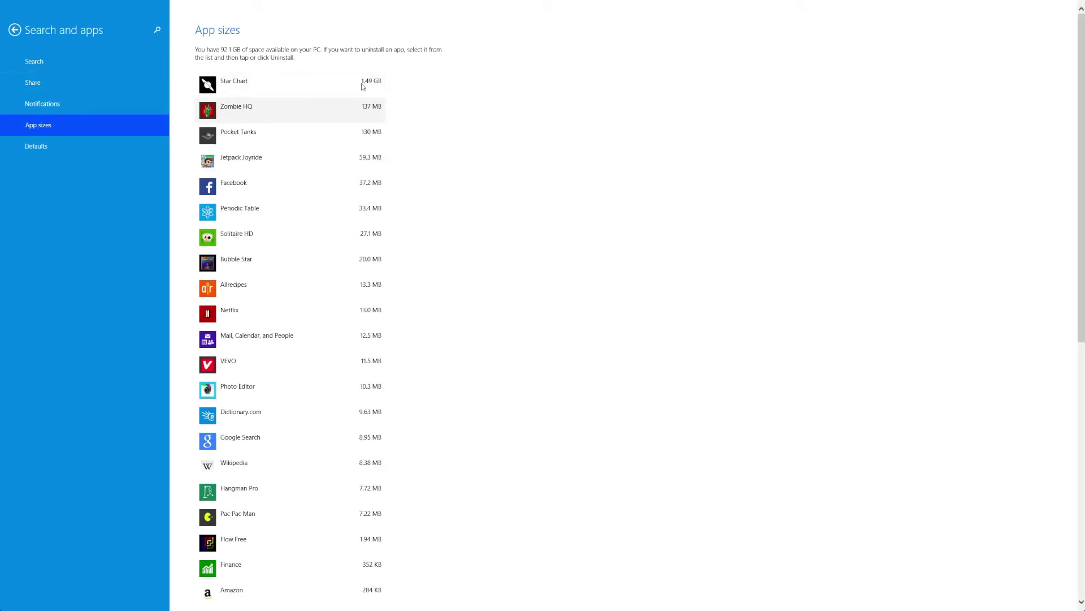
scroll(355, 296, down, 5)
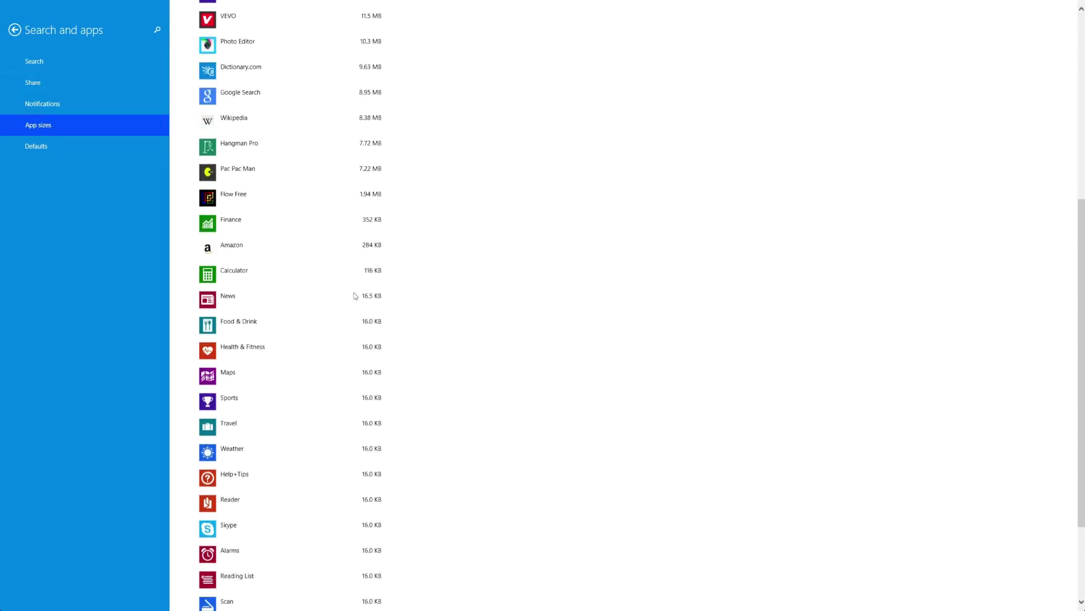
scroll(355, 295, down, 2)
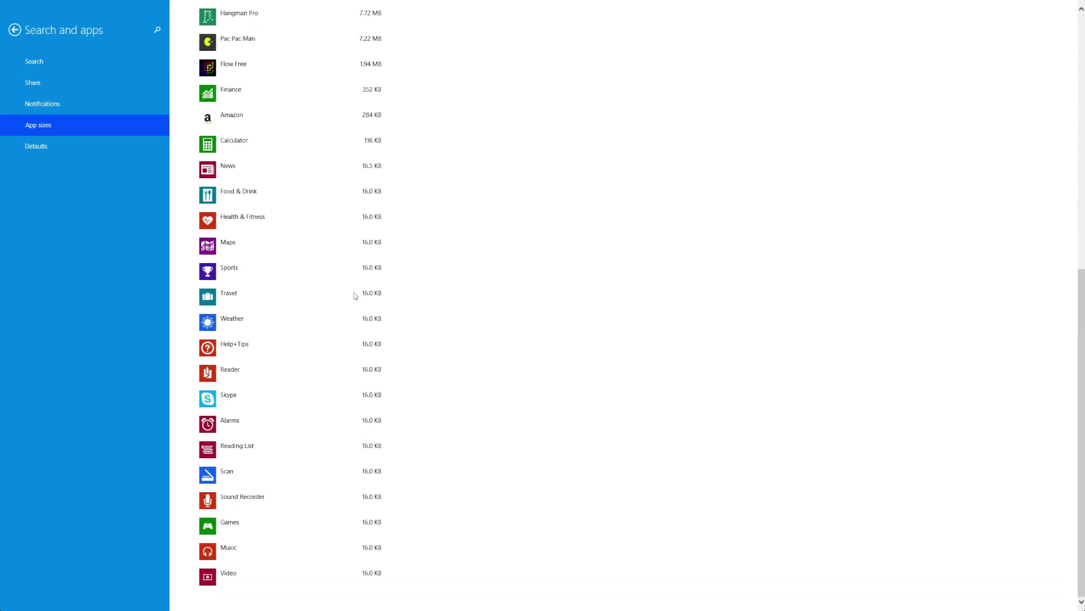
scroll(355, 296, up, 7)
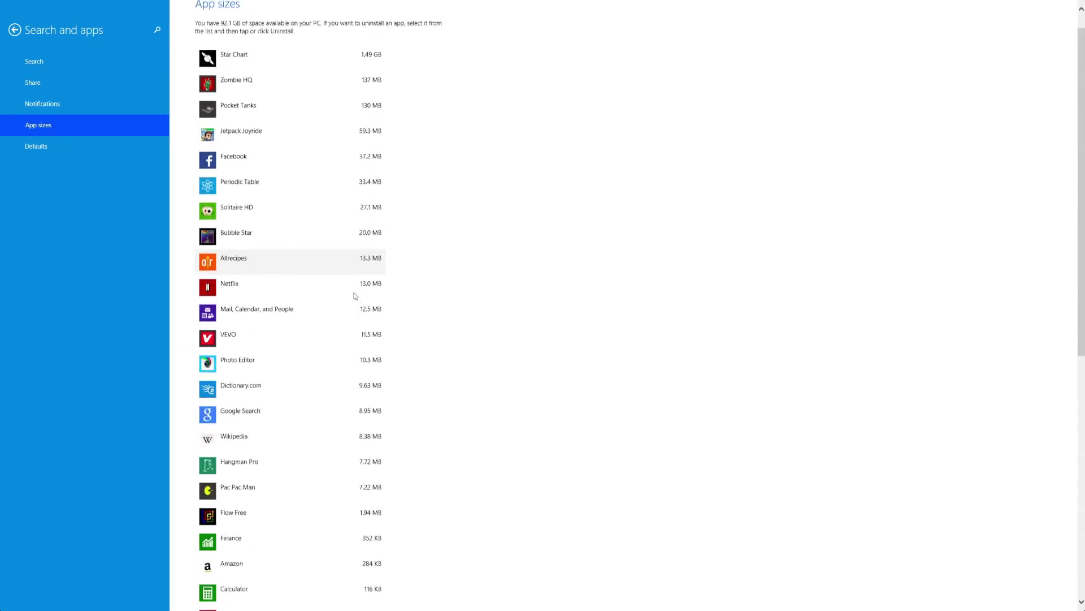
click(25, 147)
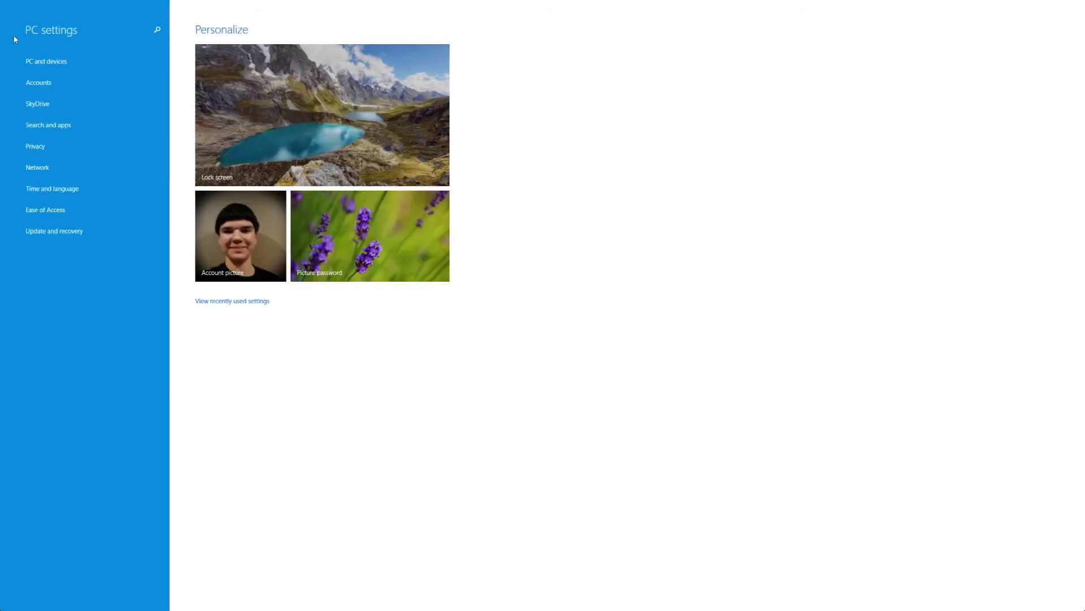
click(71, 152)
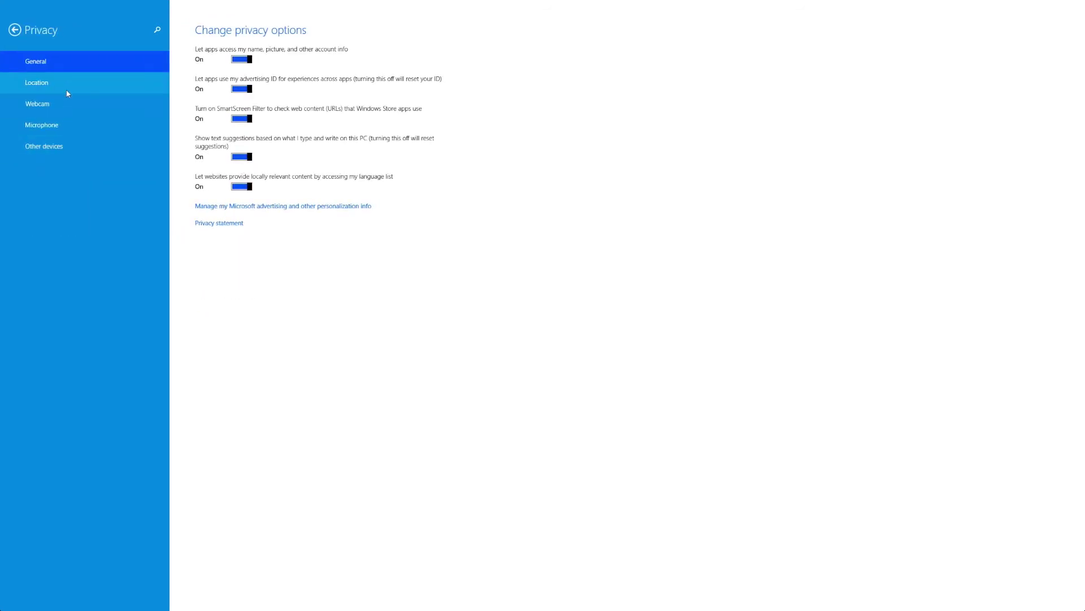
click(67, 79)
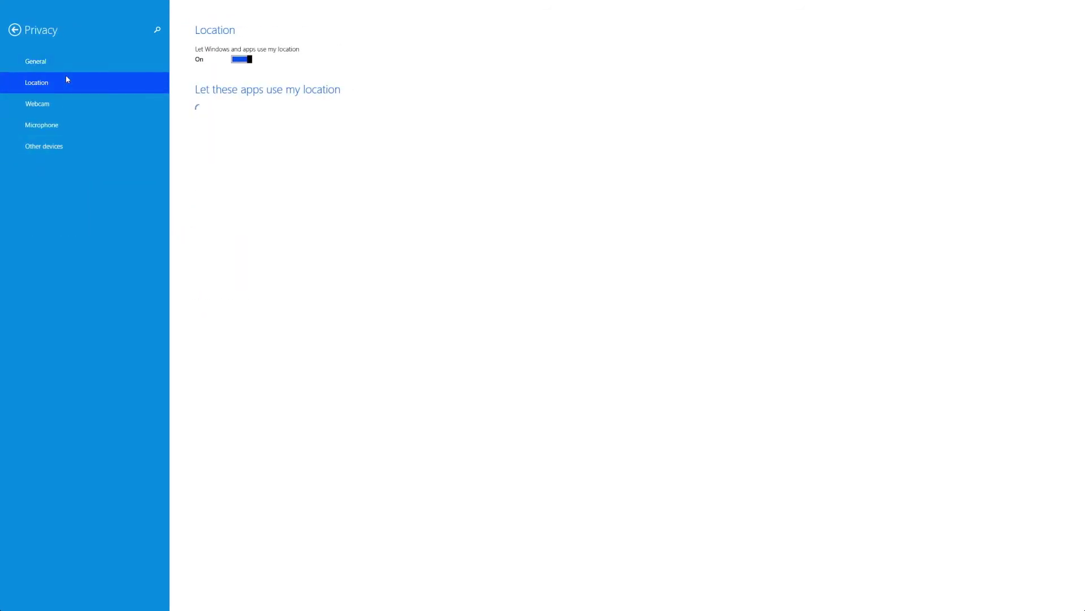
click(66, 102)
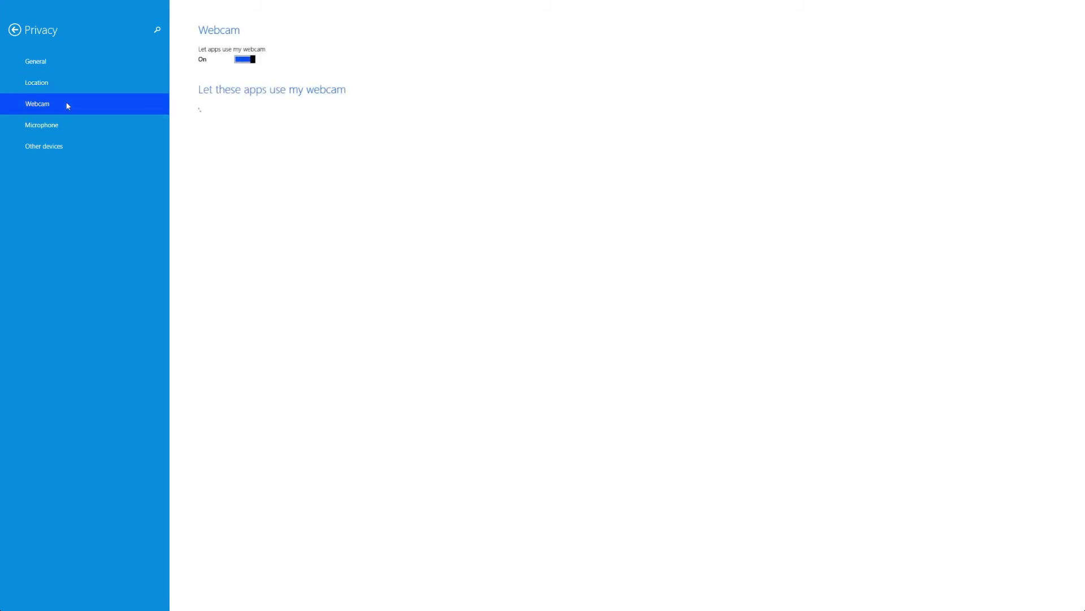
click(75, 134)
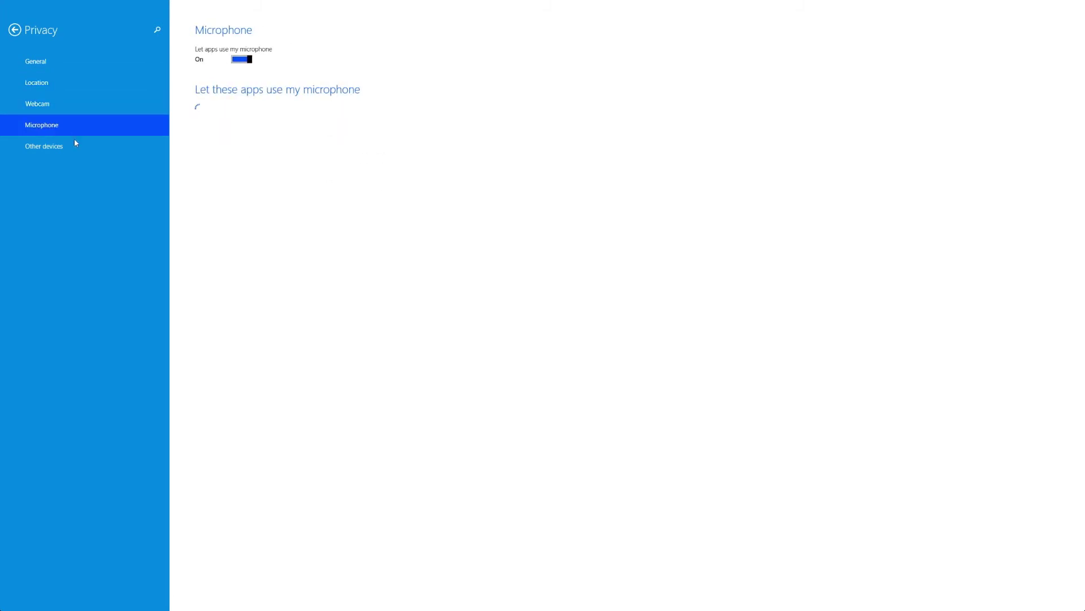
click(76, 147)
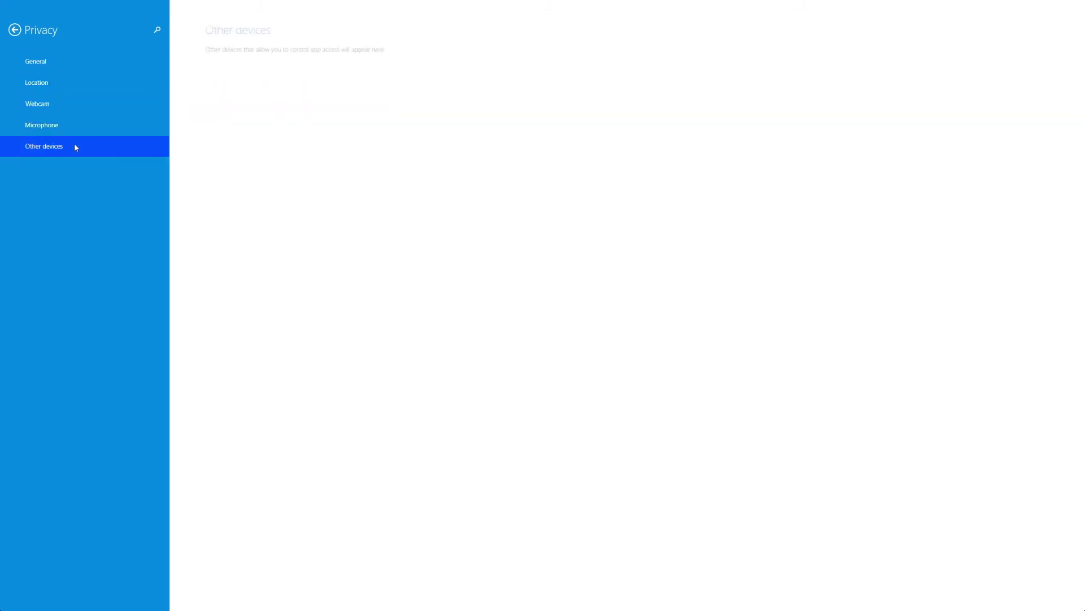
click(11, 31)
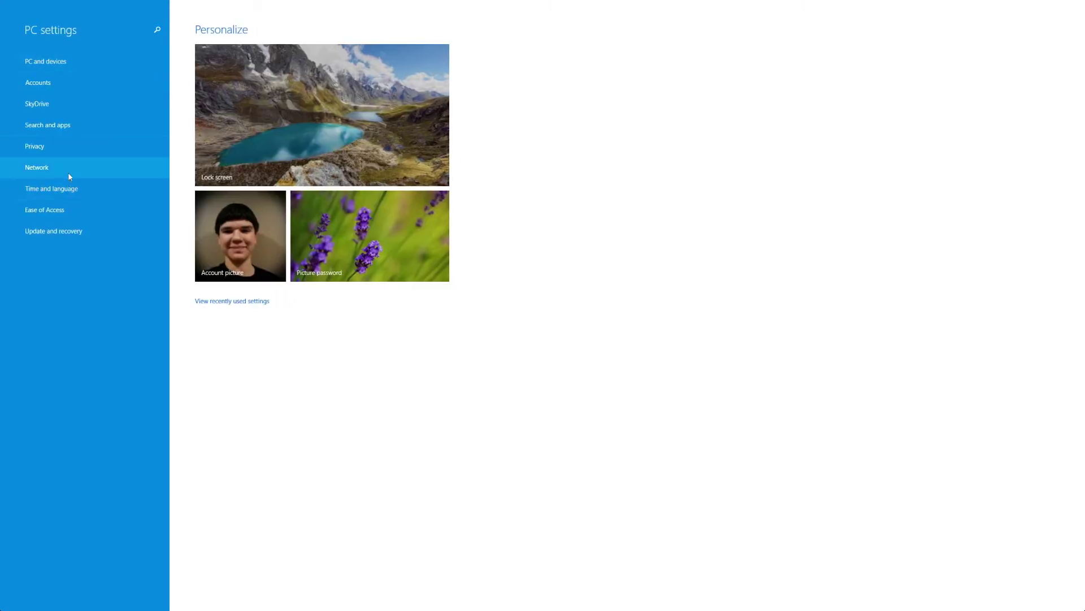
click(68, 173)
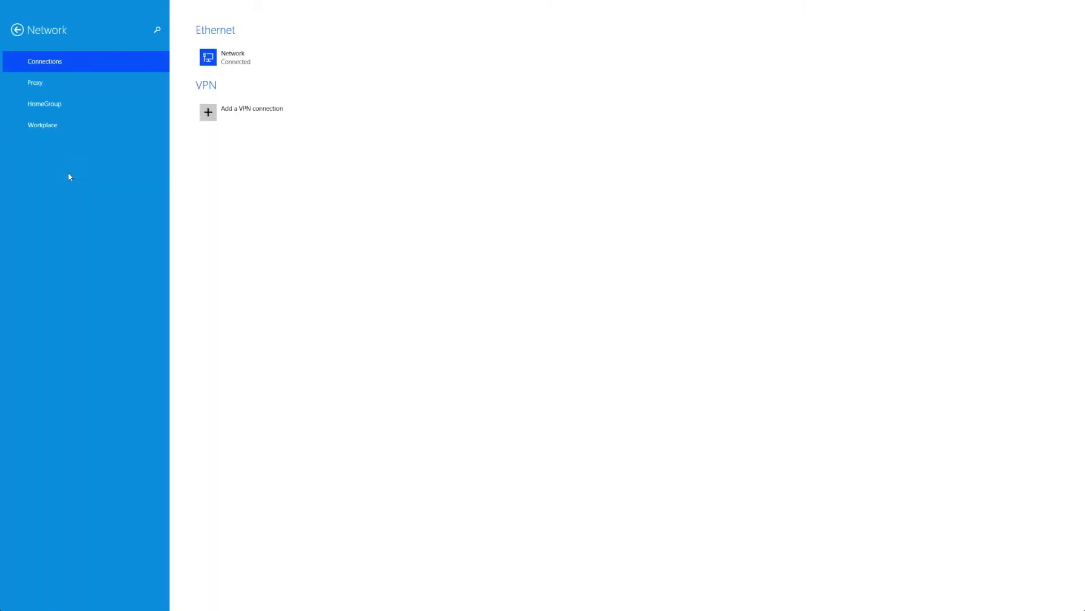
click(78, 87)
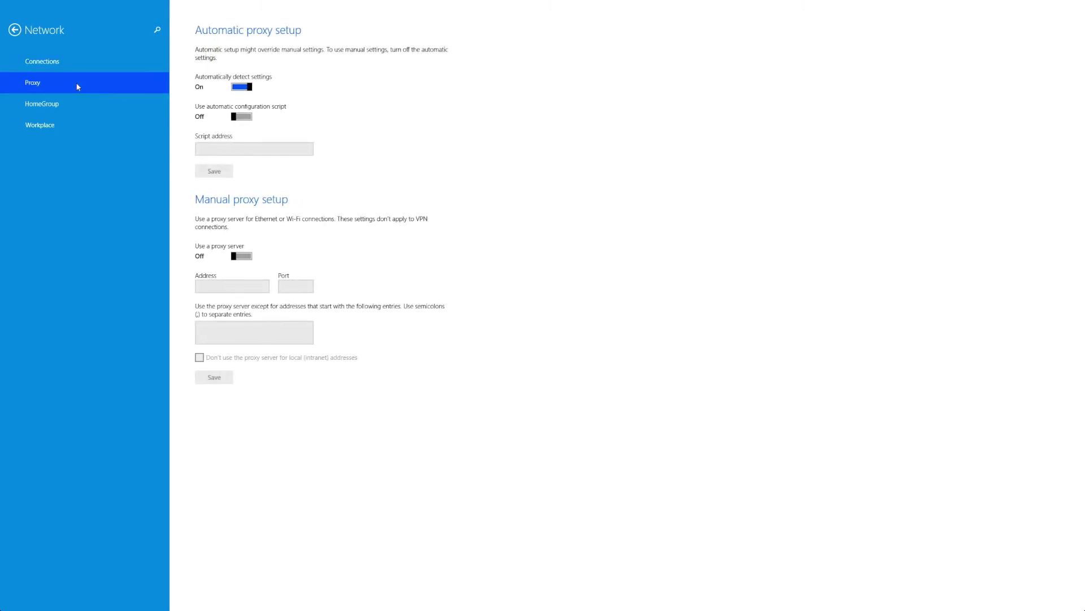
click(82, 104)
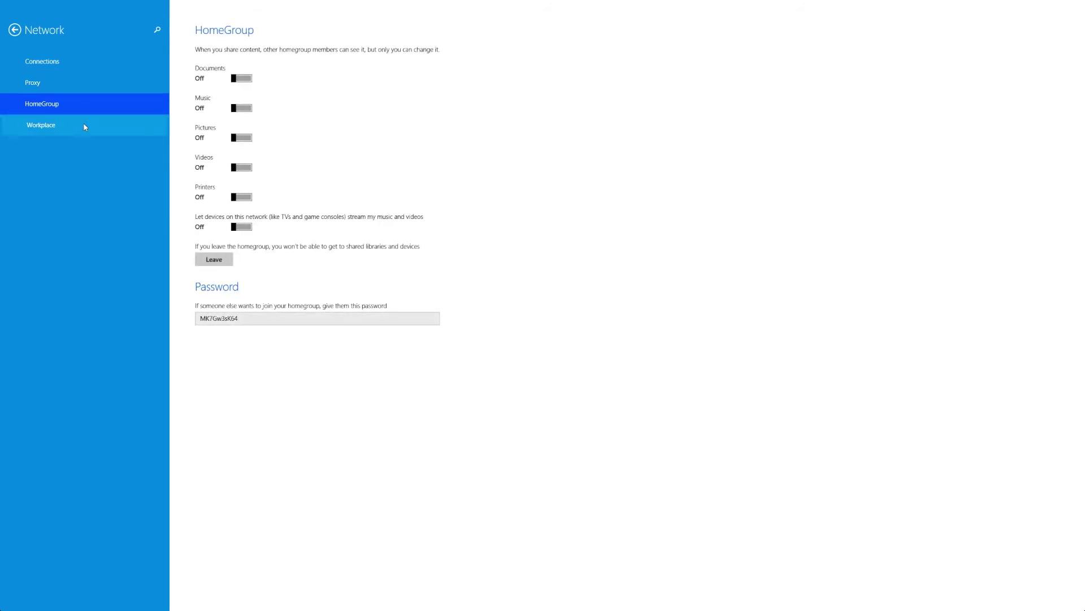
click(85, 128)
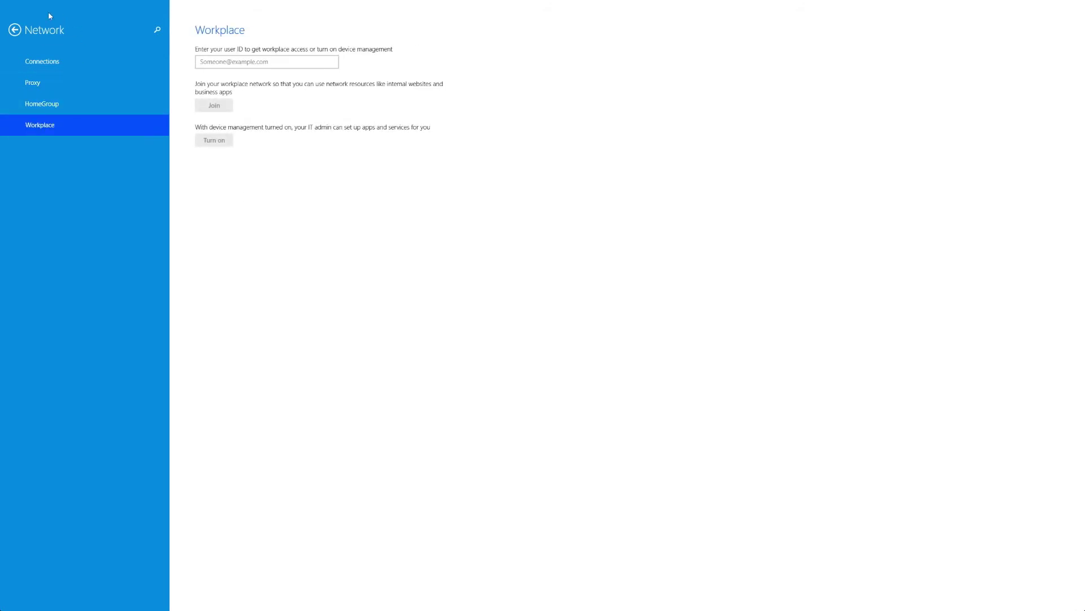
click(15, 29)
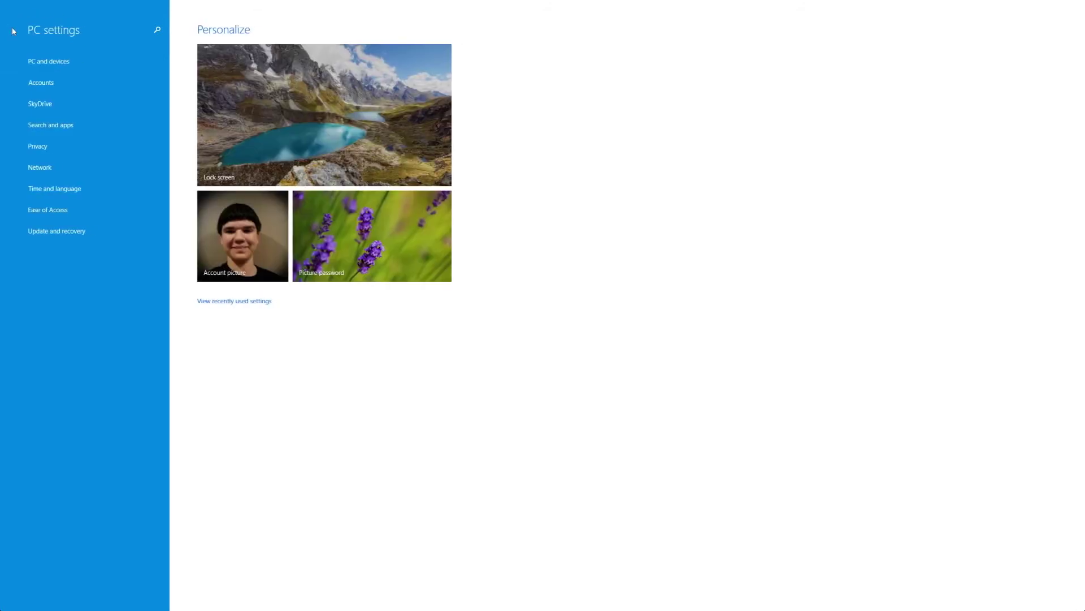
click(67, 195)
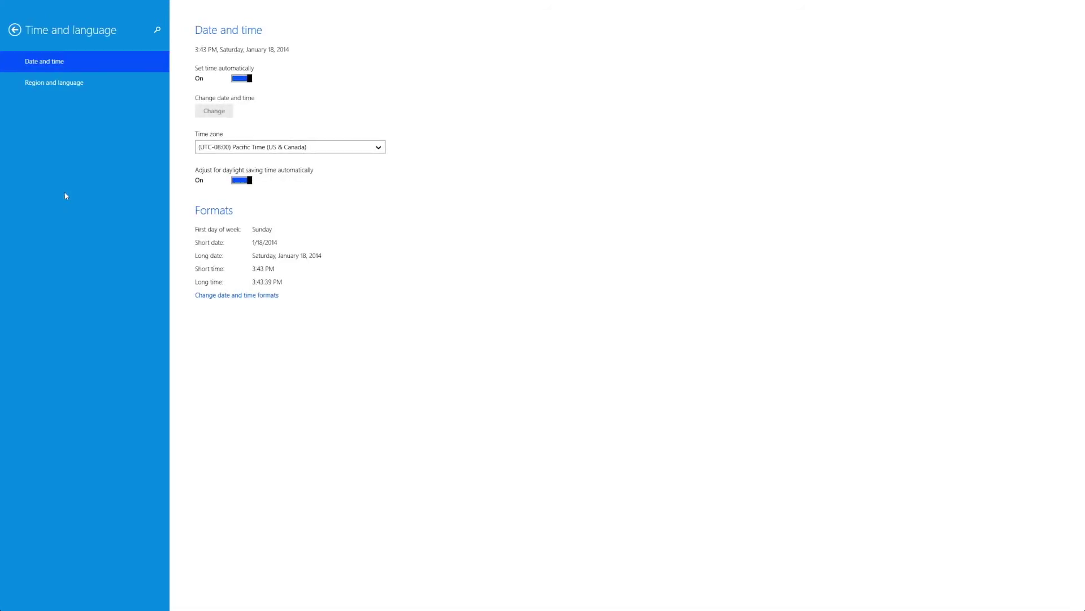
click(70, 89)
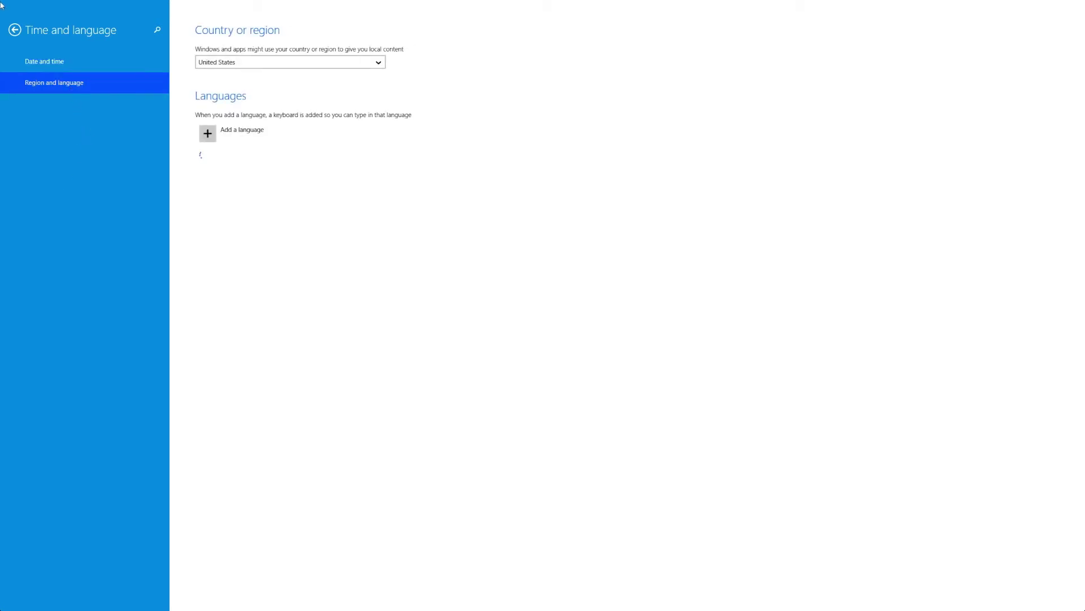
click(15, 29)
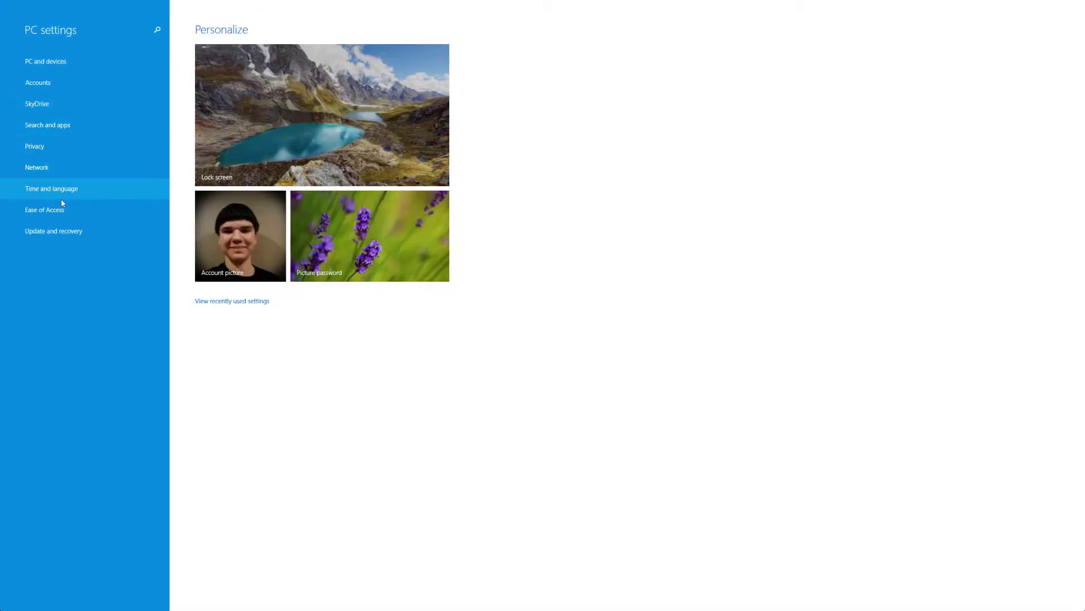
click(63, 204)
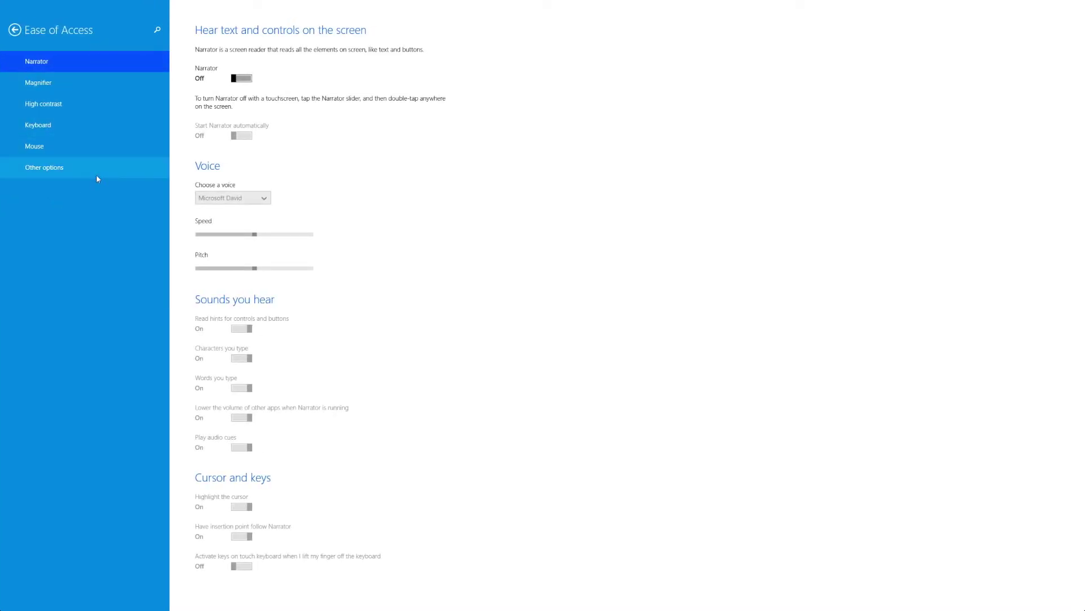
click(16, 31)
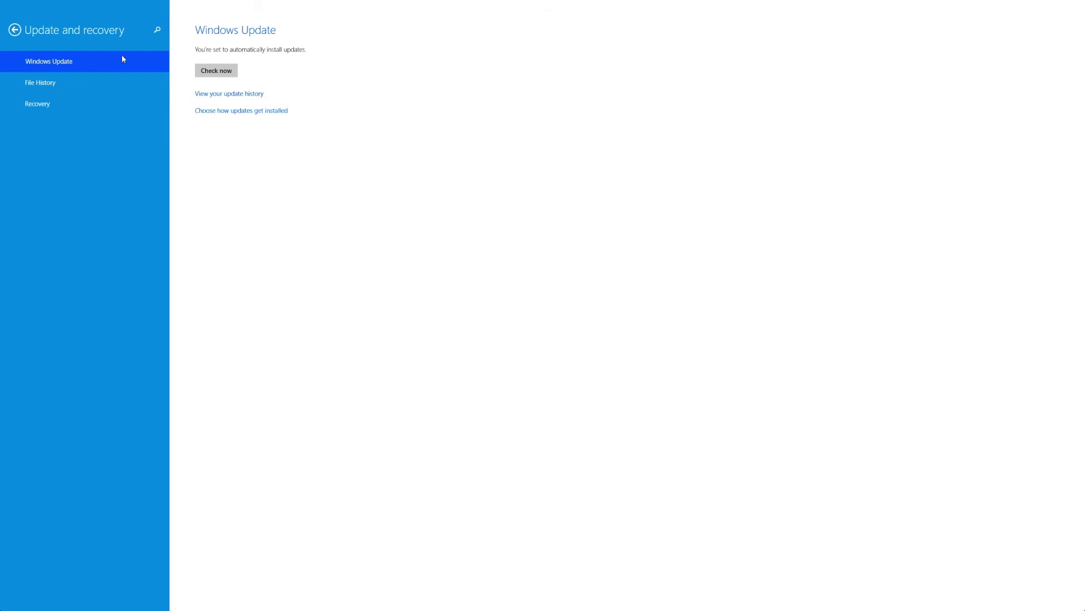
click(76, 80)
click(80, 101)
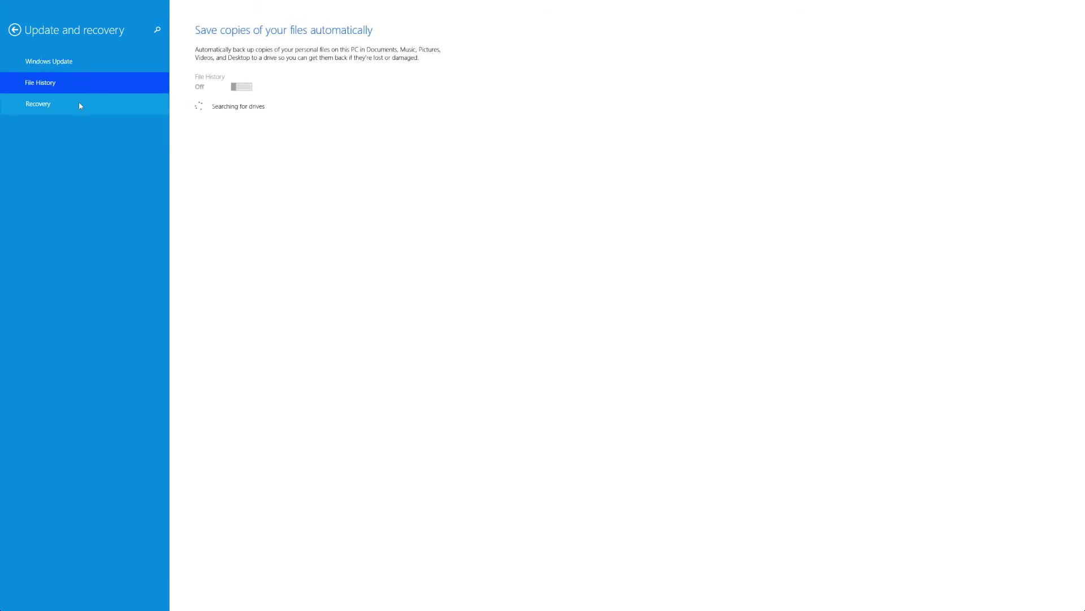
click(16, 31)
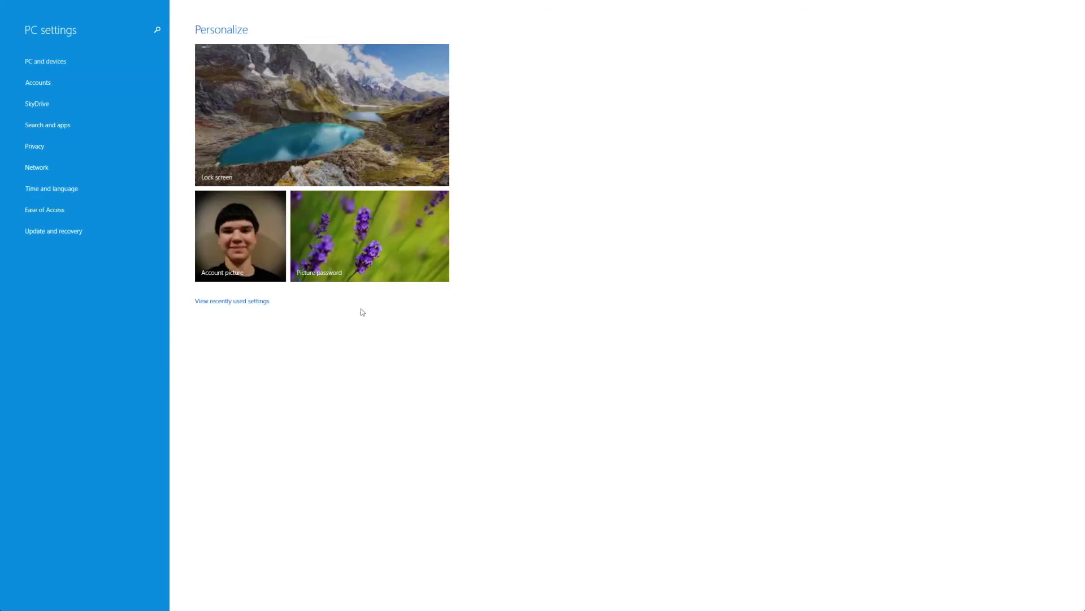